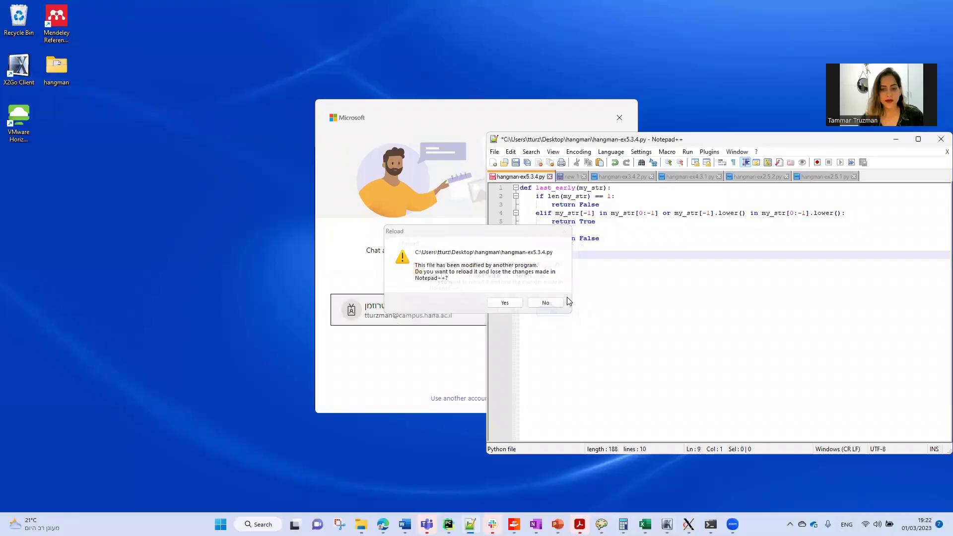
Keep the unsaved edits to hangman-ex5.3.4.py instead of reloading, and move Notepad++ aside.
left_click(556, 302)
left_click_drag(718, 145, 563, 227)
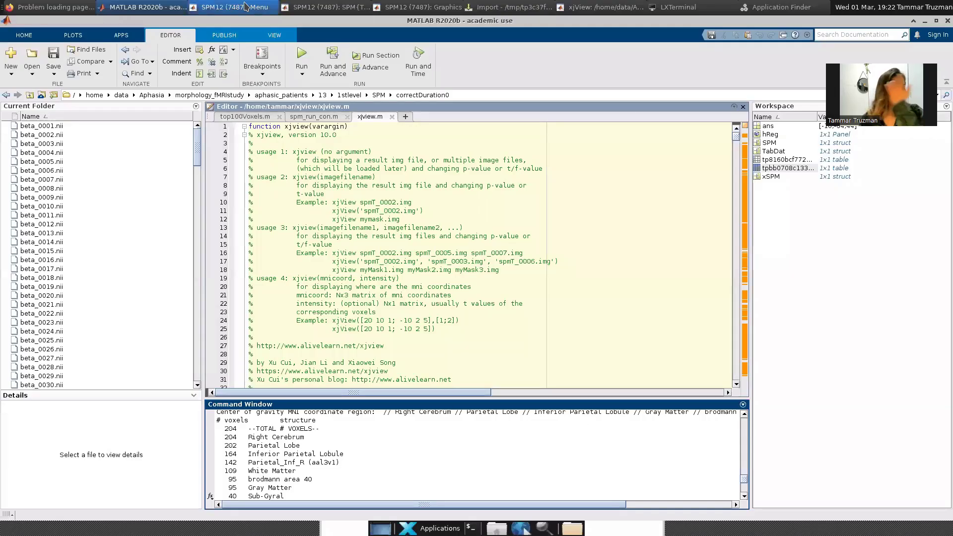
Start a new SPM results query on the correctDuration0 SPM.mat.
left_click(328, 7)
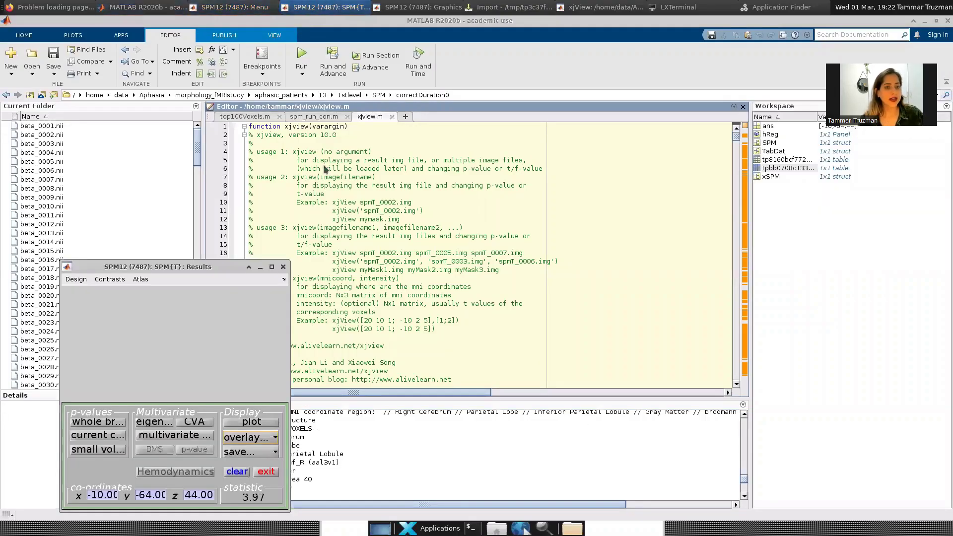
left_click(233, 7)
left_click(173, 154)
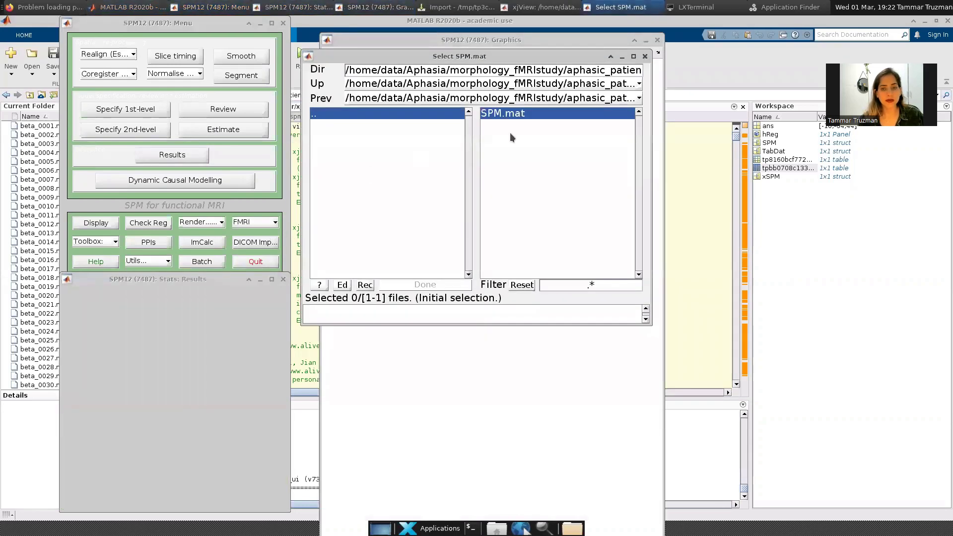
left_click(449, 115)
left_click(413, 136)
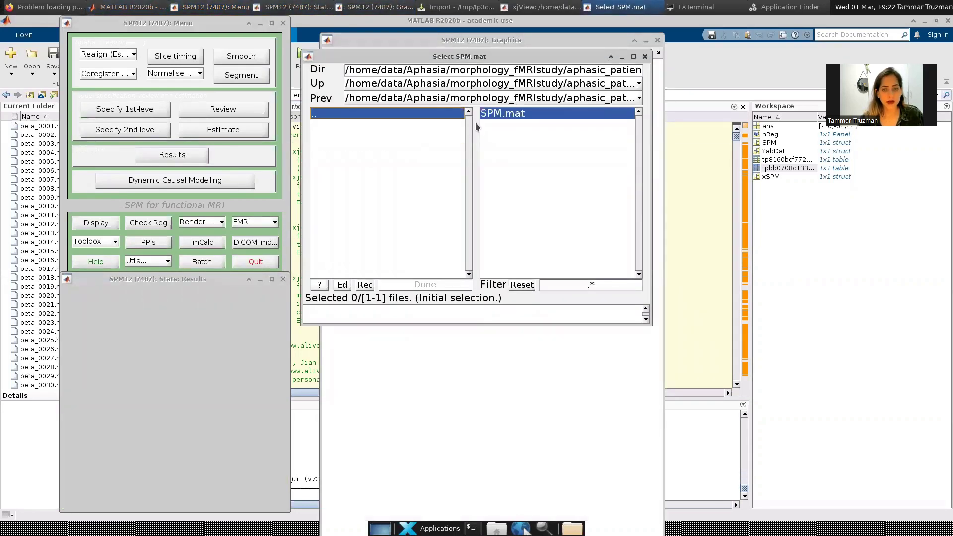
left_click(499, 114)
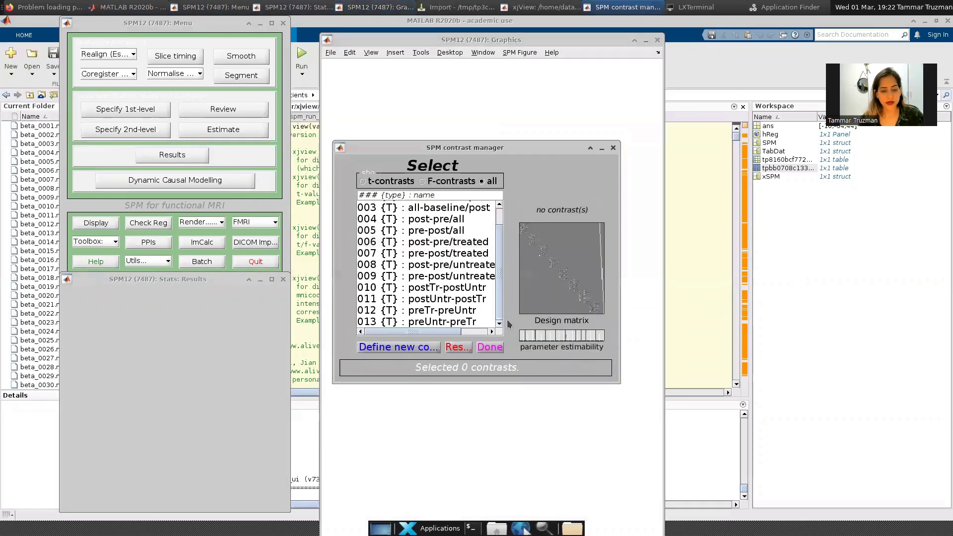
Use contrast 006 post-pre/treated, no masking, no adjustment, p 0.001 and the default extent.
left_click(402, 242)
left_click(490, 347)
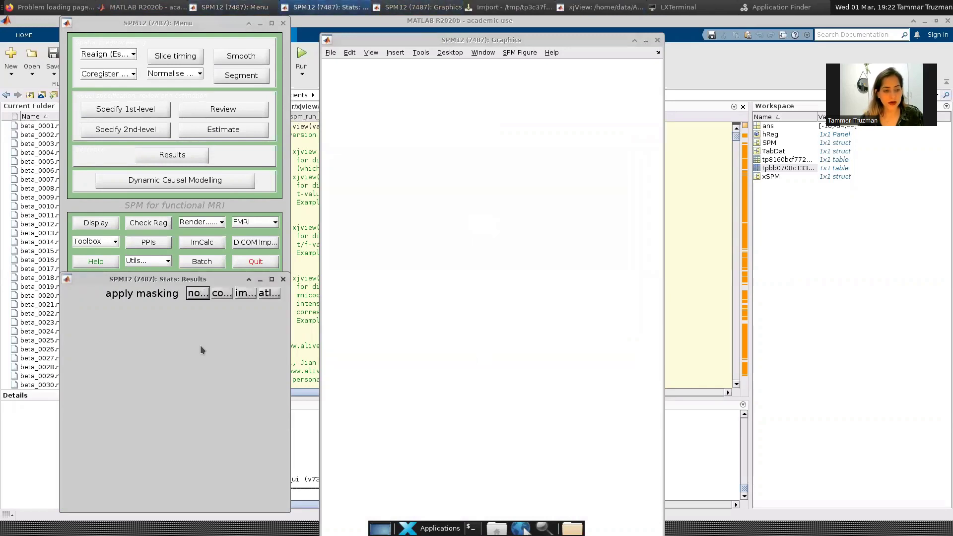
left_click(194, 293)
left_click(270, 322)
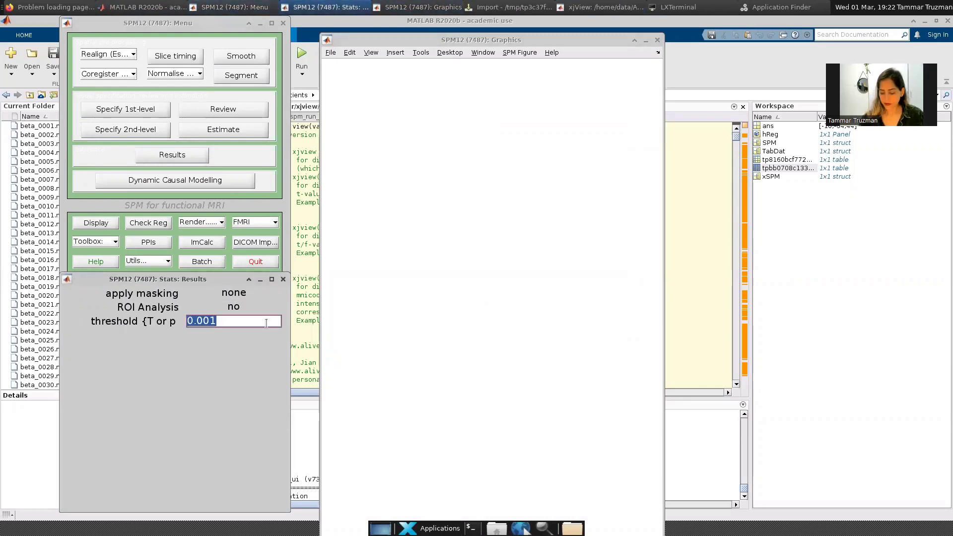
key("Return")
key("Return")
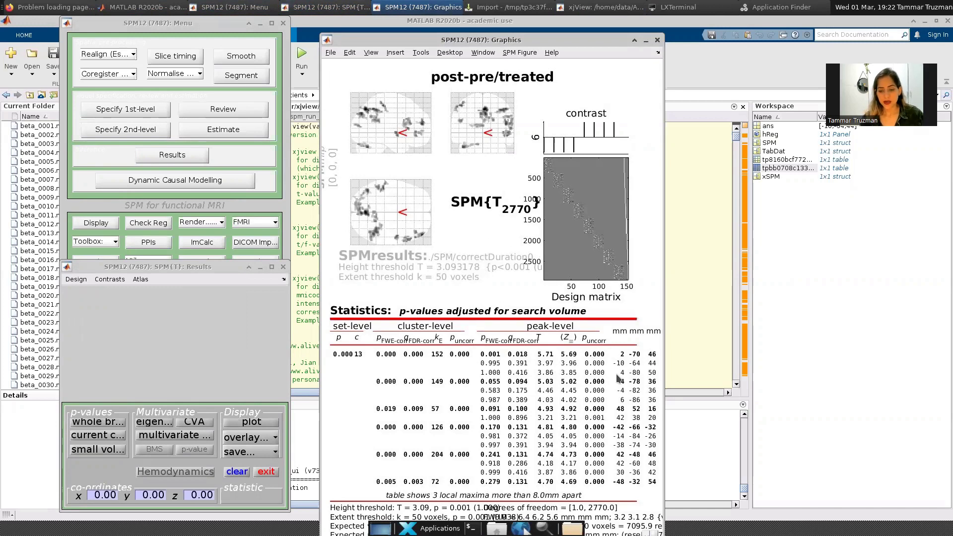
Export the SPM statistics table to a CSV file and go back to the MATLAB desktop.
right_click(609, 315)
left_click(665, 342)
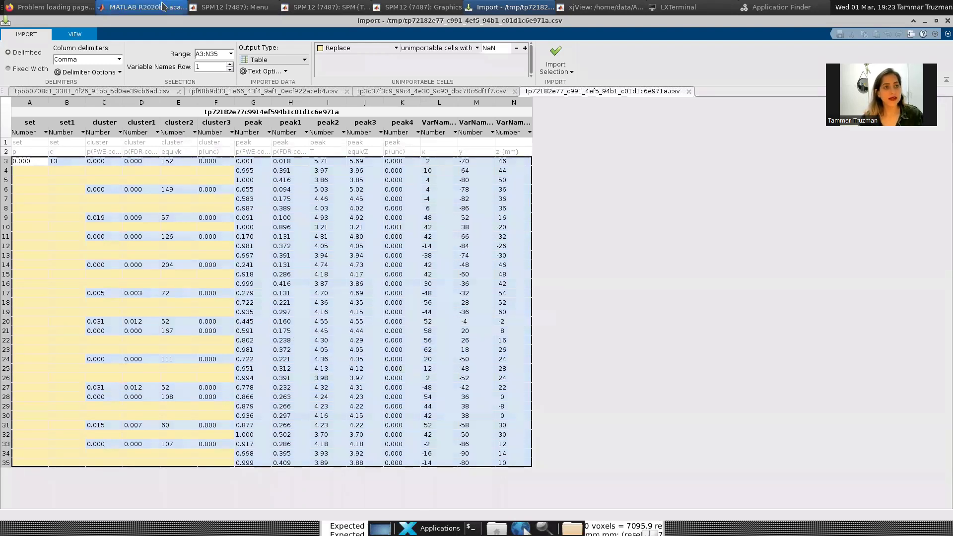
left_click(144, 7)
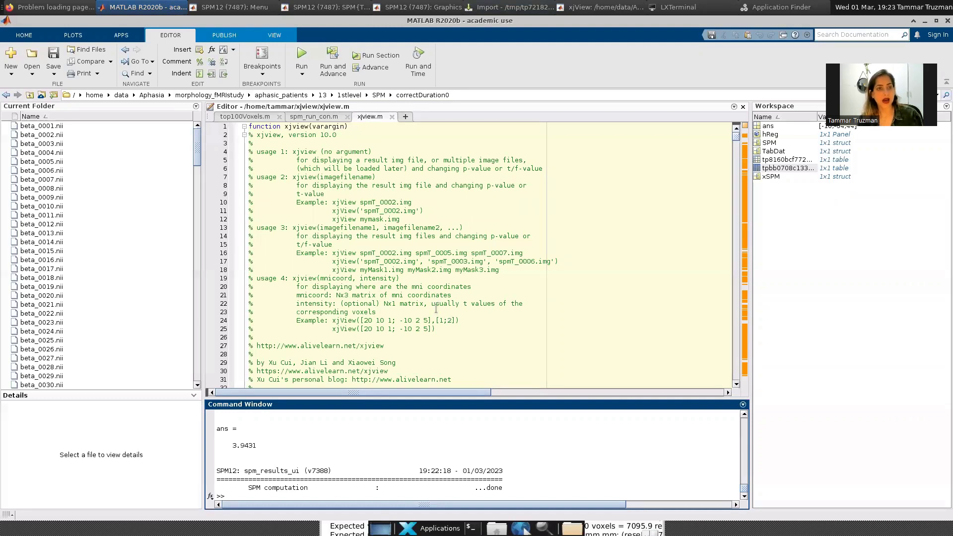
Run xjview.m from its folder and maximise the xjView window.
left_click(340, 166)
left_click(302, 56)
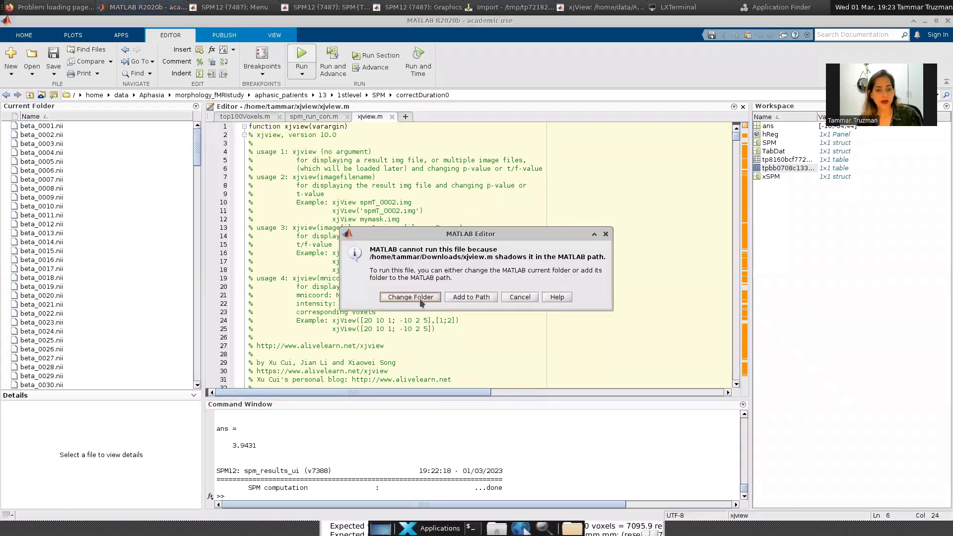
left_click(410, 297)
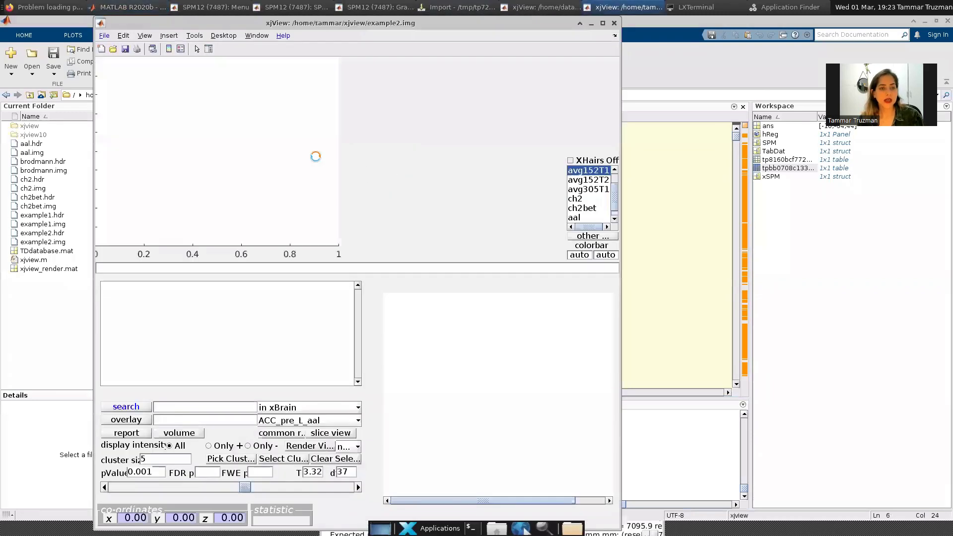
left_click(602, 23)
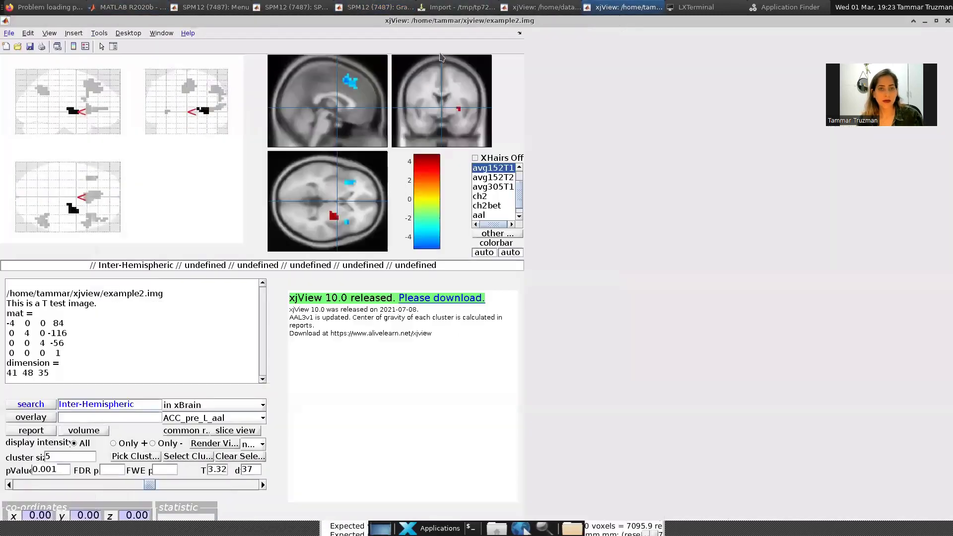
Load subject 13's spmT_0006.nii from the correctDuration0 folder using the T.* filter.
left_click(9, 33)
left_click(9, 33)
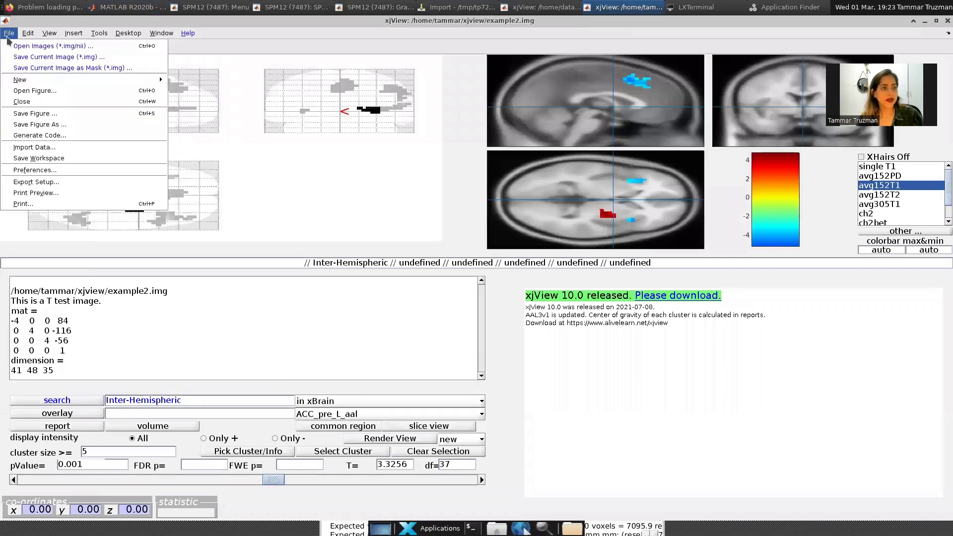
left_click(44, 44)
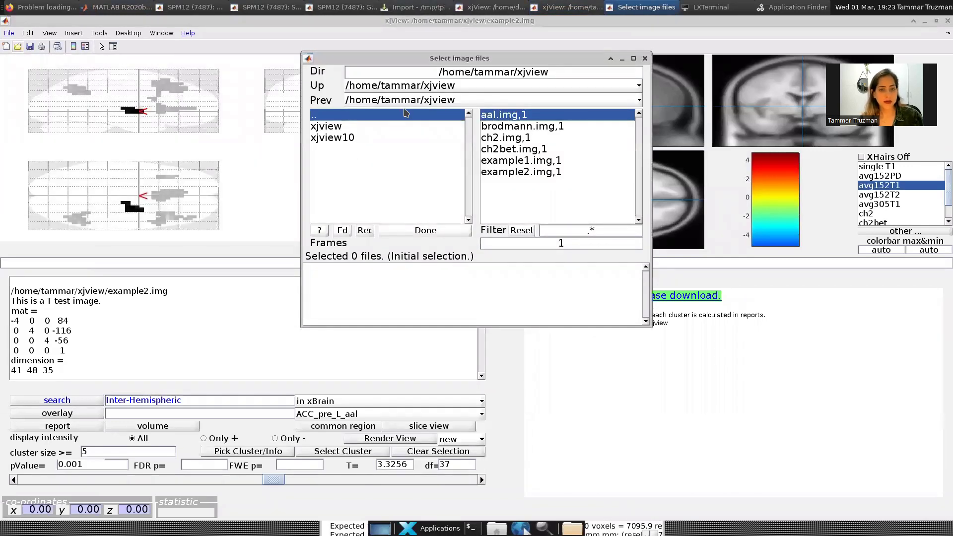
left_click(412, 100)
left_click(412, 142)
double_click(339, 160)
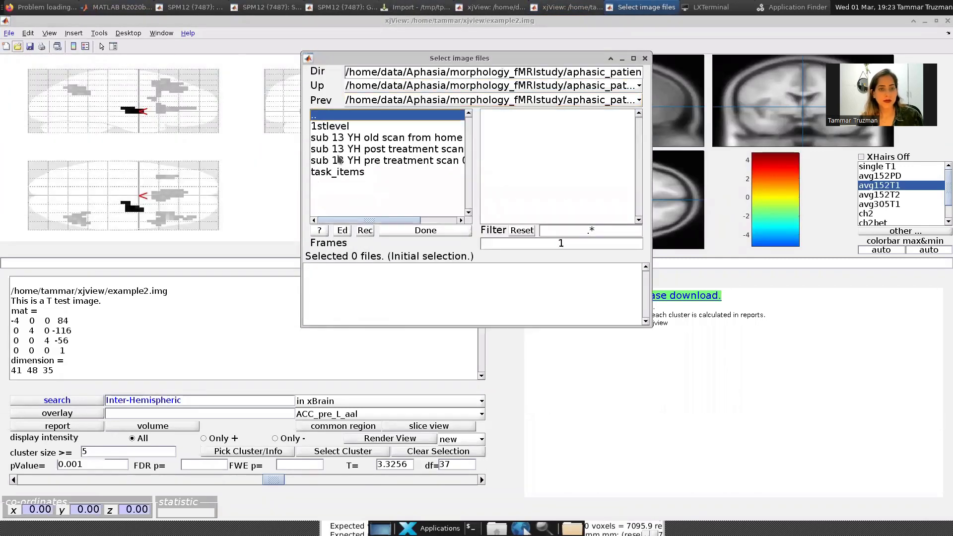
double_click(384, 127)
double_click(394, 137)
double_click(394, 137)
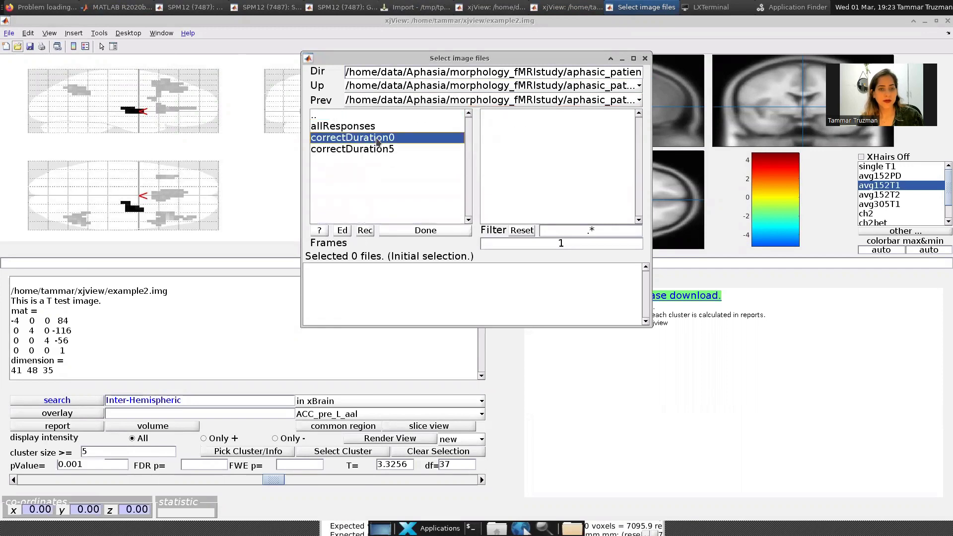
scroll(516, 149, "down", 14)
left_click(566, 233)
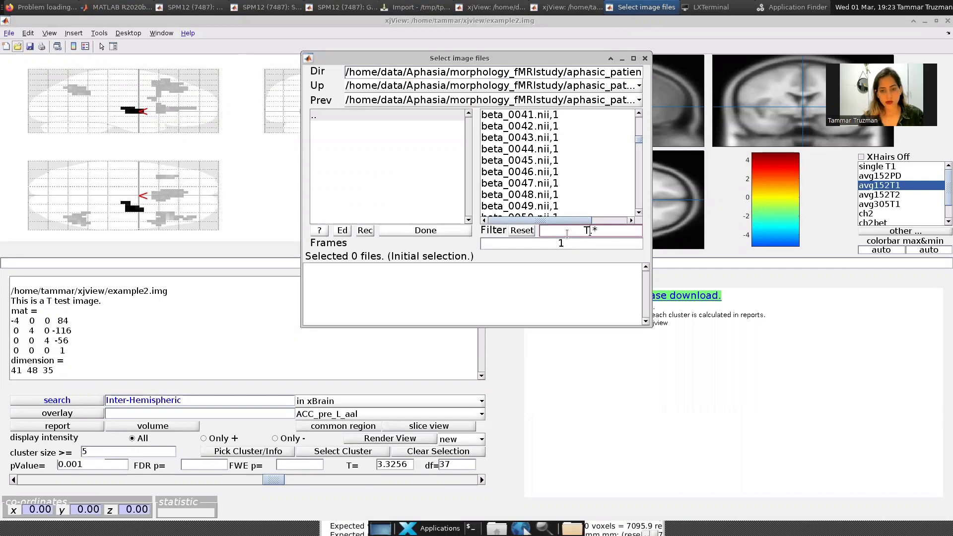
key("Return")
left_click(526, 172)
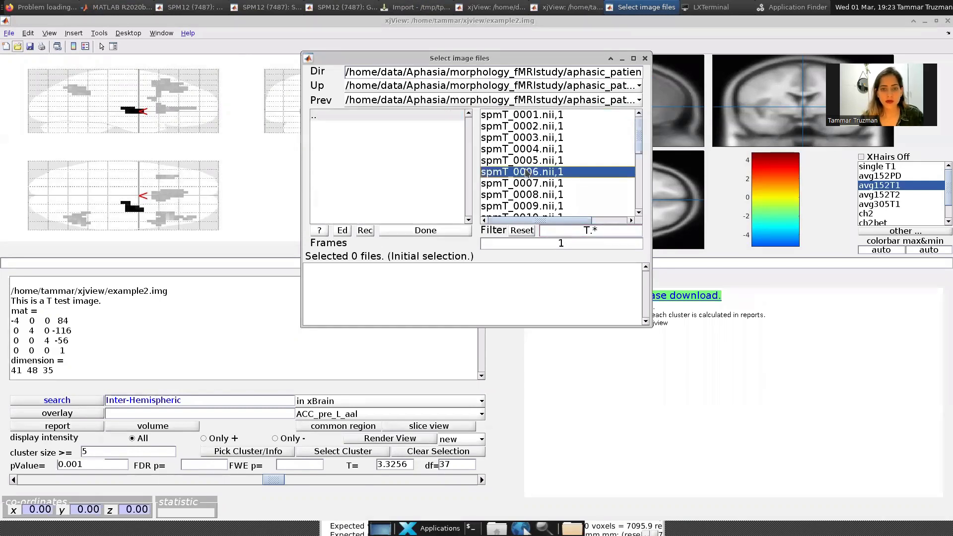
left_click(417, 231)
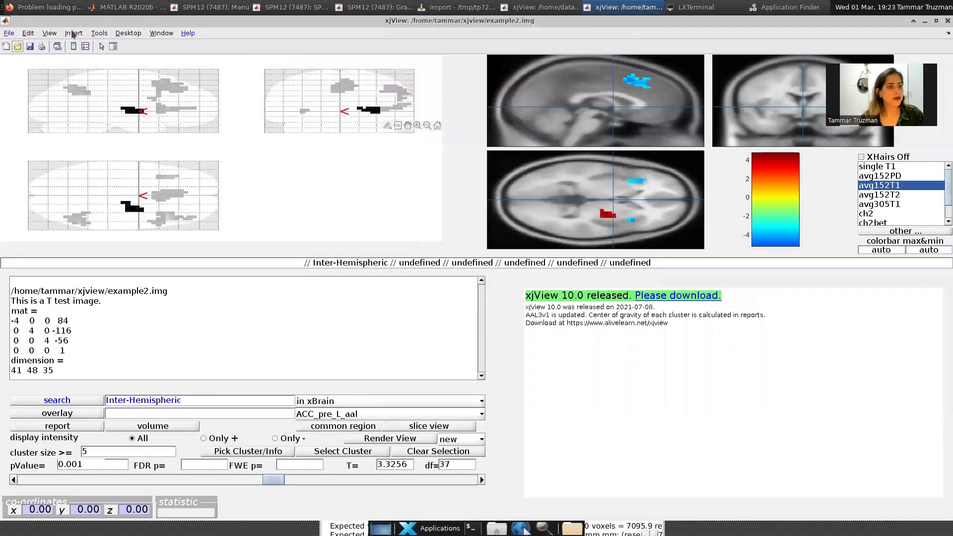
Reload spmT_0006.nii, browsing through subject 13's first-level SPM folders again.
left_click(9, 32)
left_click(45, 40)
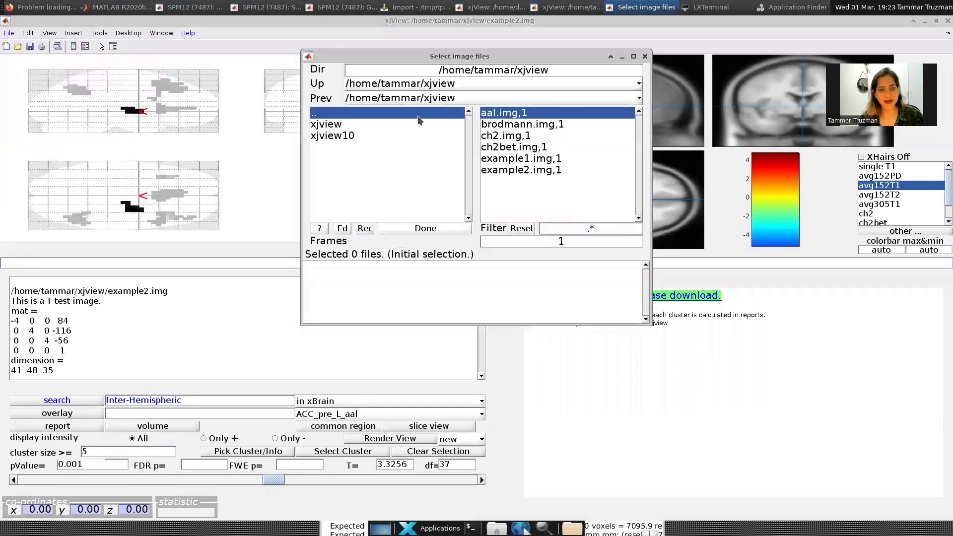
left_click(437, 98)
left_click(454, 154)
double_click(337, 160)
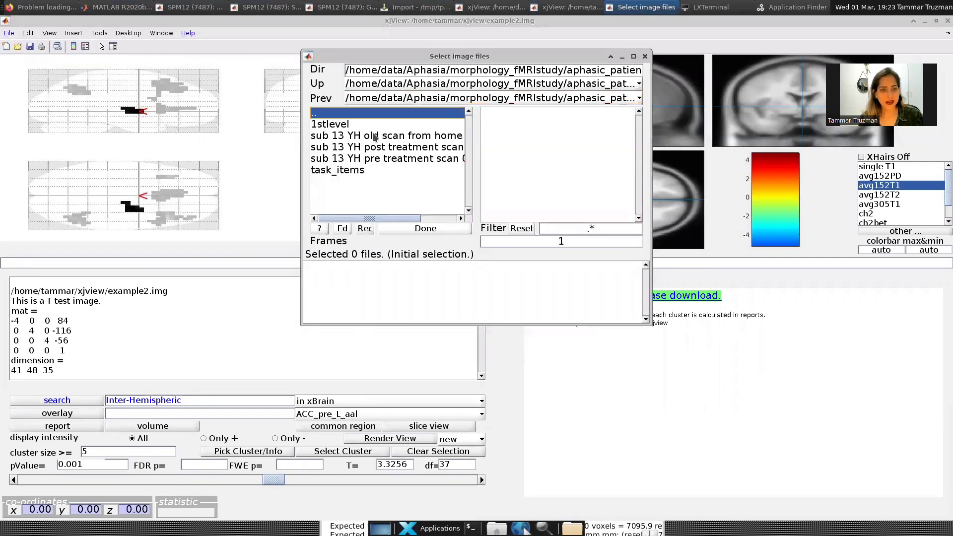
double_click(375, 135)
double_click(353, 141)
double_click(397, 145)
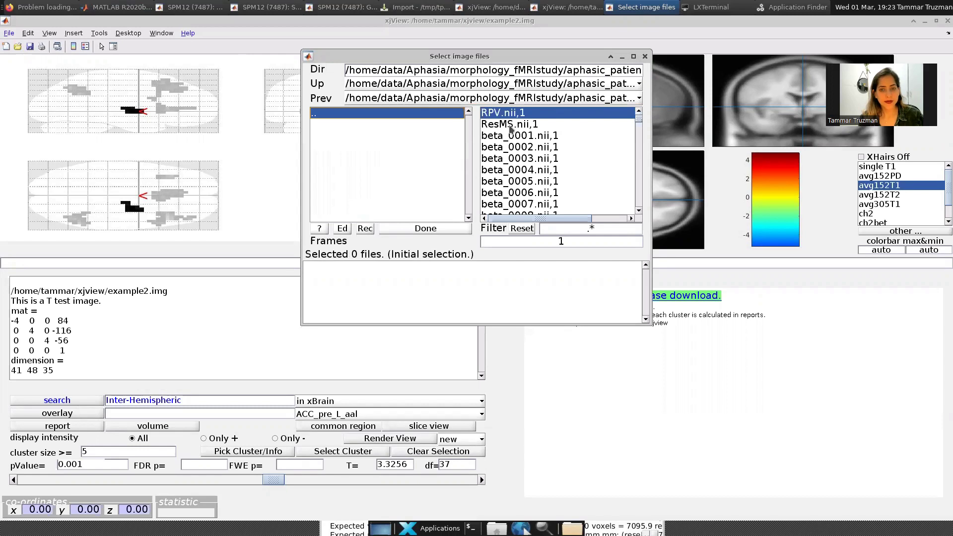
left_click(575, 228)
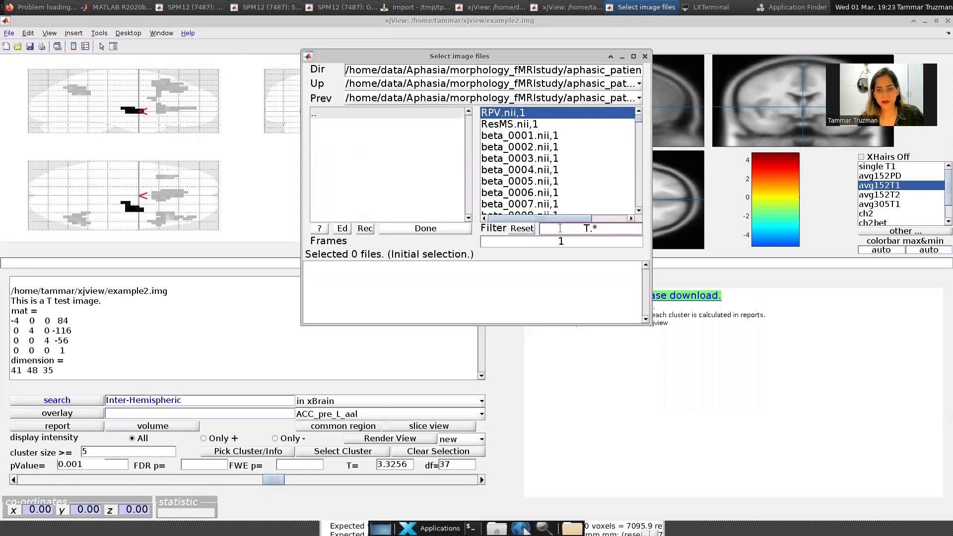
key("Return")
left_click(520, 170)
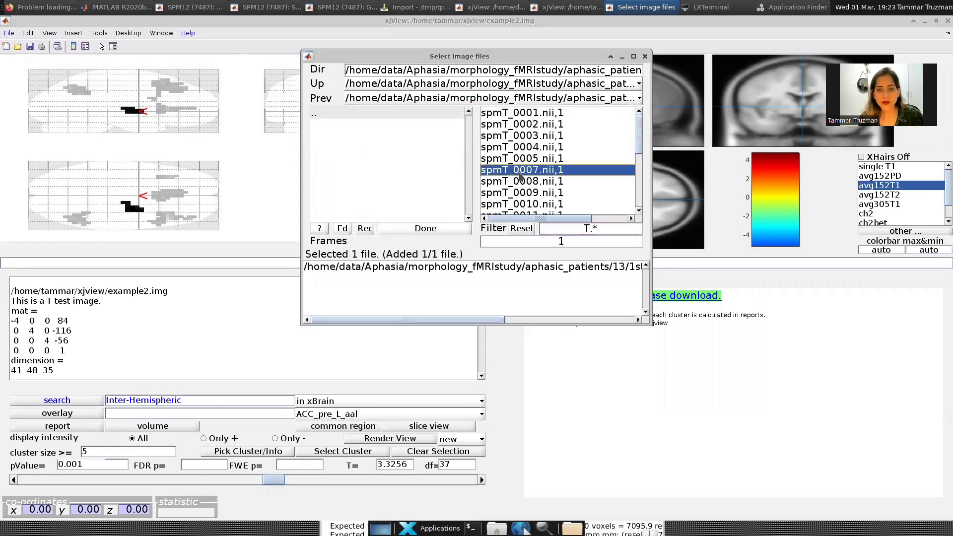
left_click(459, 229)
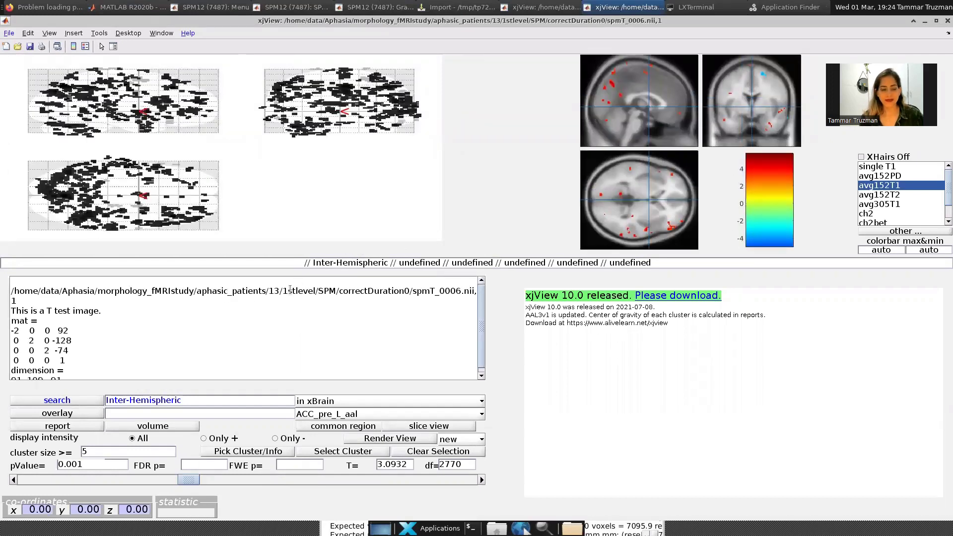
Set xjView's cluster size threshold to 50 voxels and dismiss the no-negative-clusters warning.
left_click(92, 453)
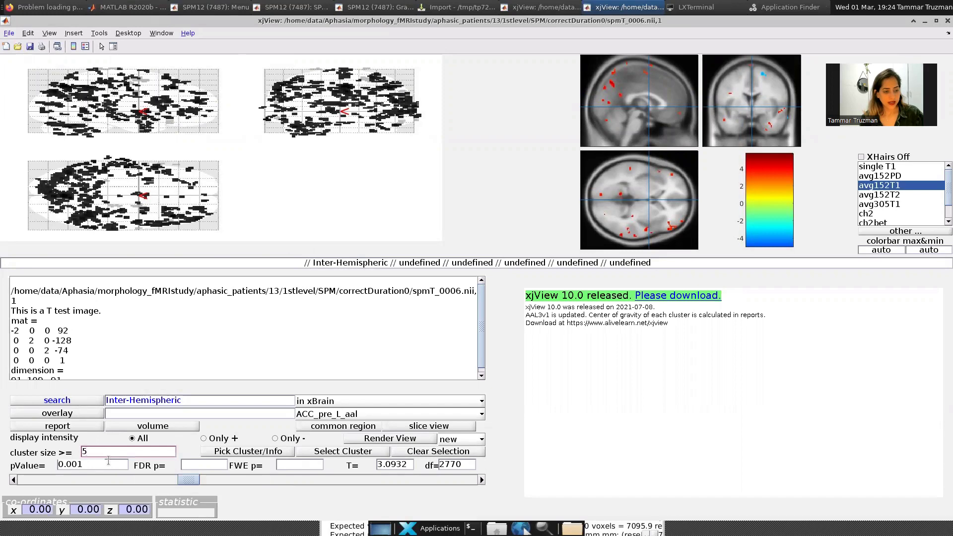
type("50")
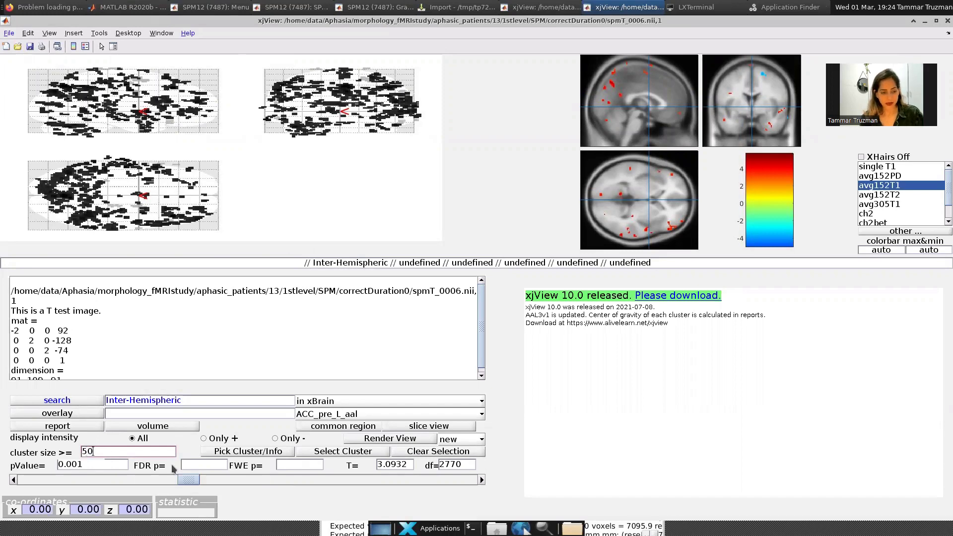
key("Return")
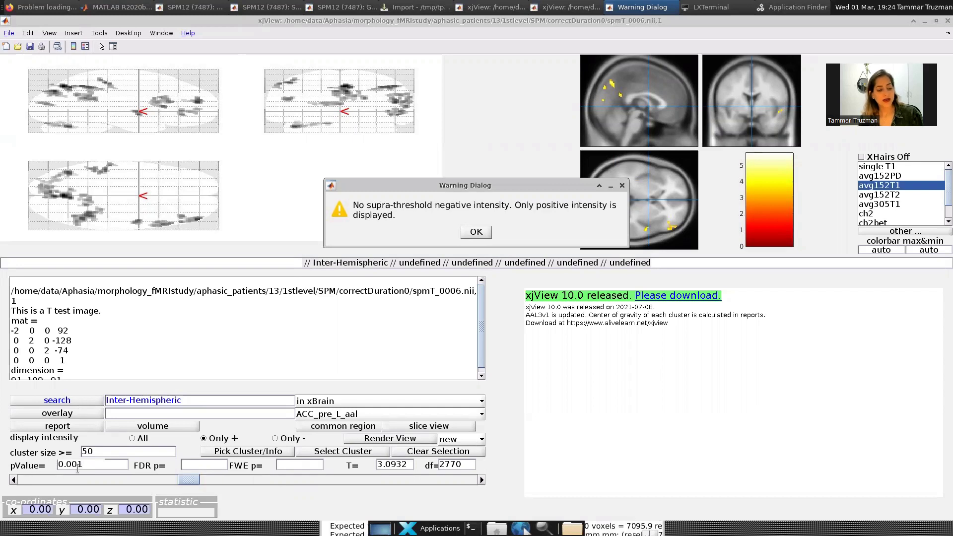
left_click(475, 235)
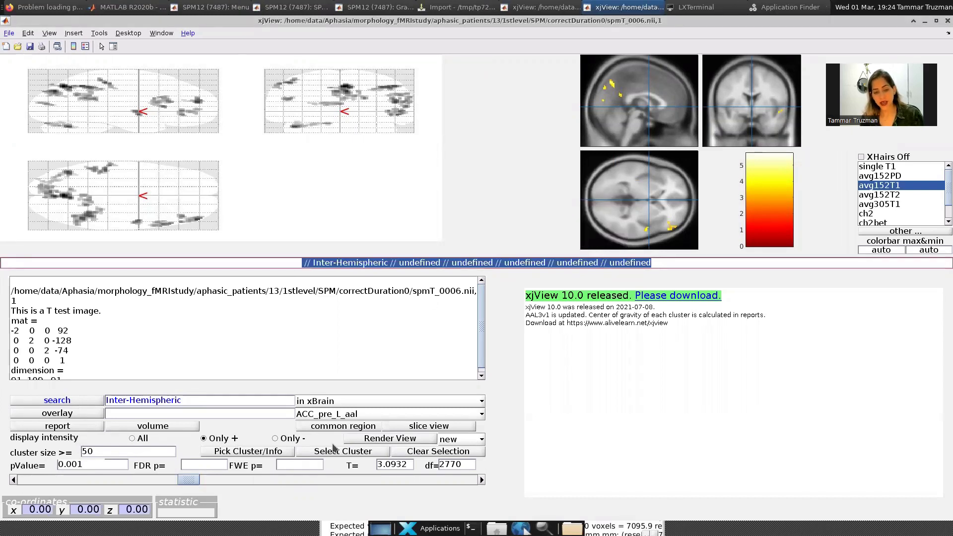
Preview and close the 3D render view, then clear MATLAB's Command Window with clc.
left_click(409, 442)
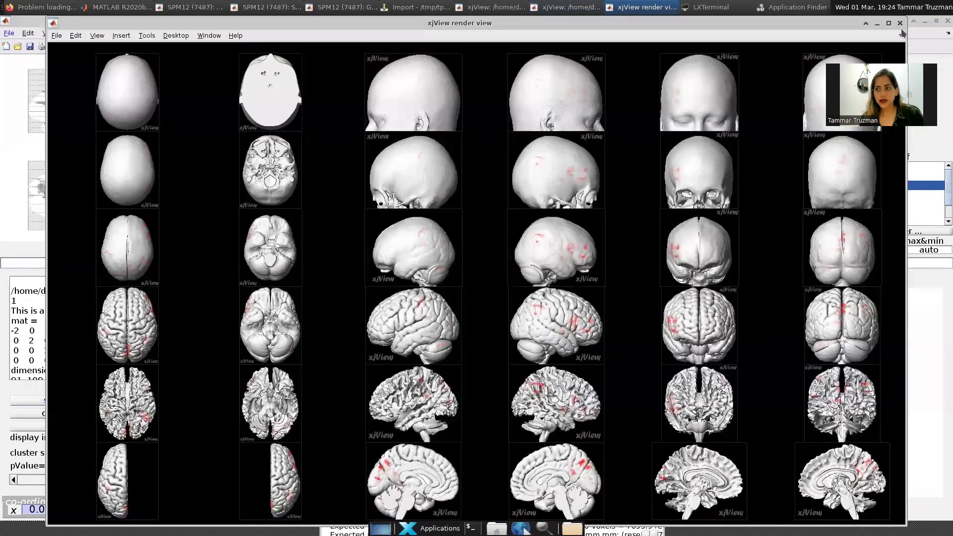
left_click(900, 23)
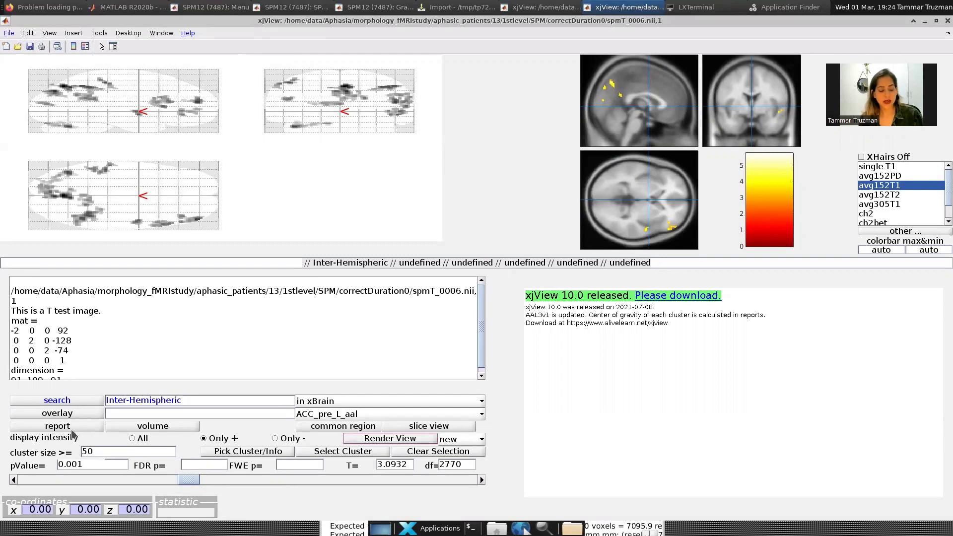
left_click(126, 7)
left_click(249, 503)
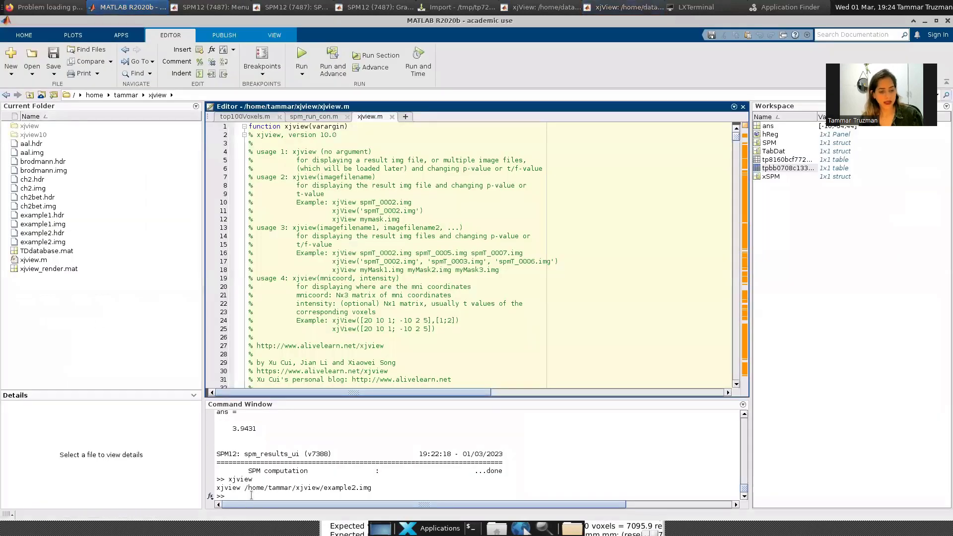
key("Up")
key("Up")
key("Return")
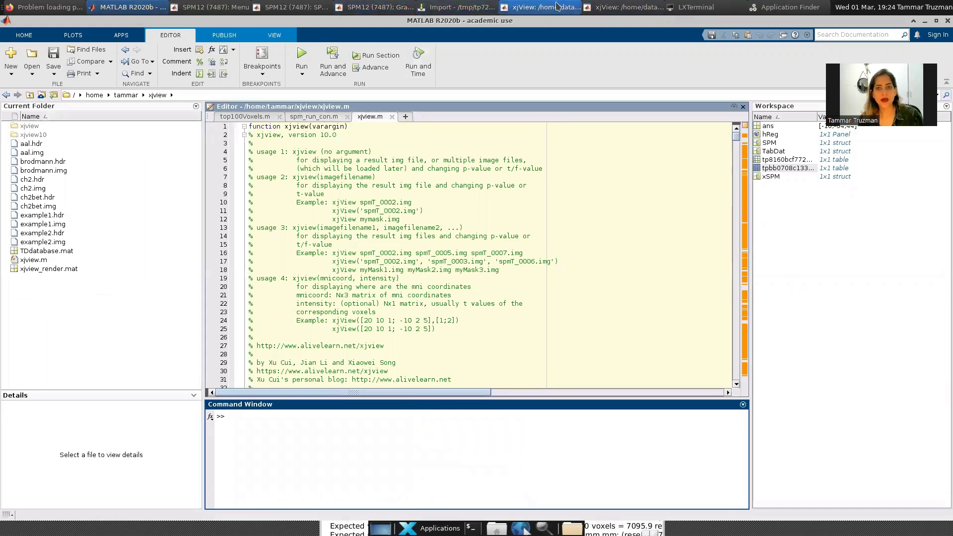
left_click(542, 7)
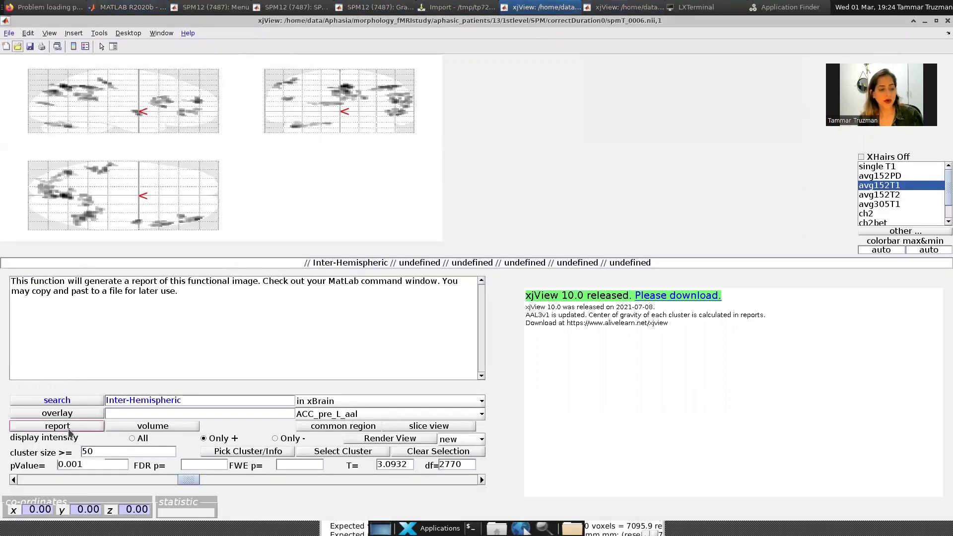
Select and copy the full 13-cluster spmT_0006 report from the Command Window.
left_click(128, 7)
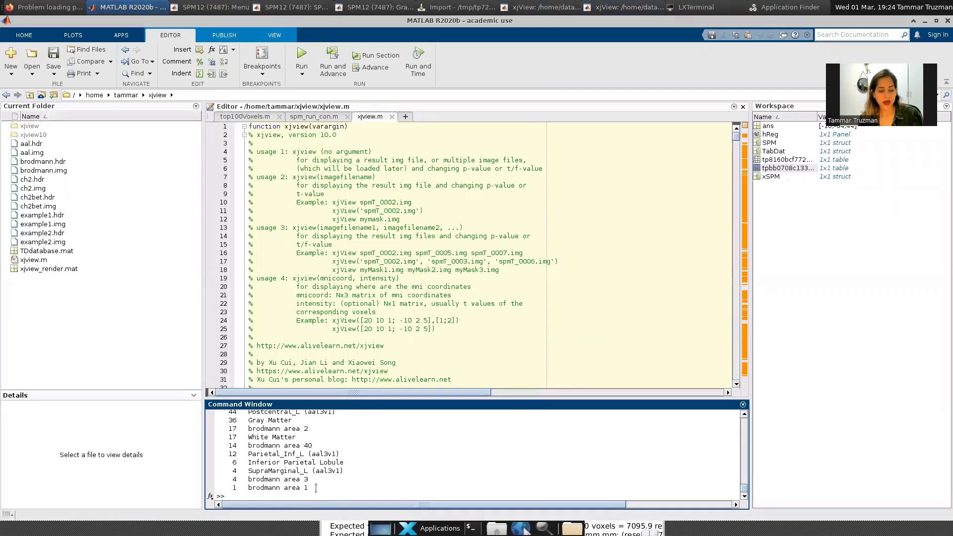
left_click_drag(315, 487, 204, 378)
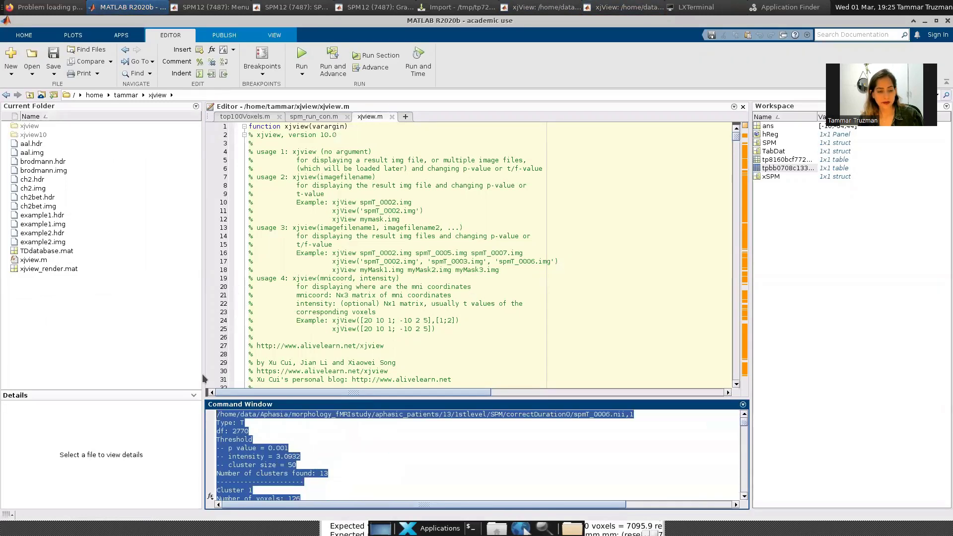
right_click(224, 442)
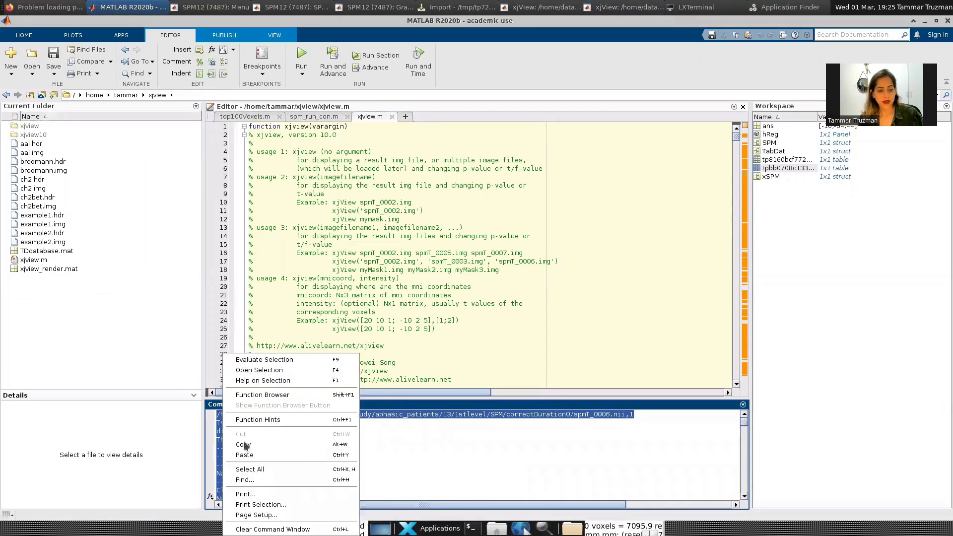
left_click(293, 444)
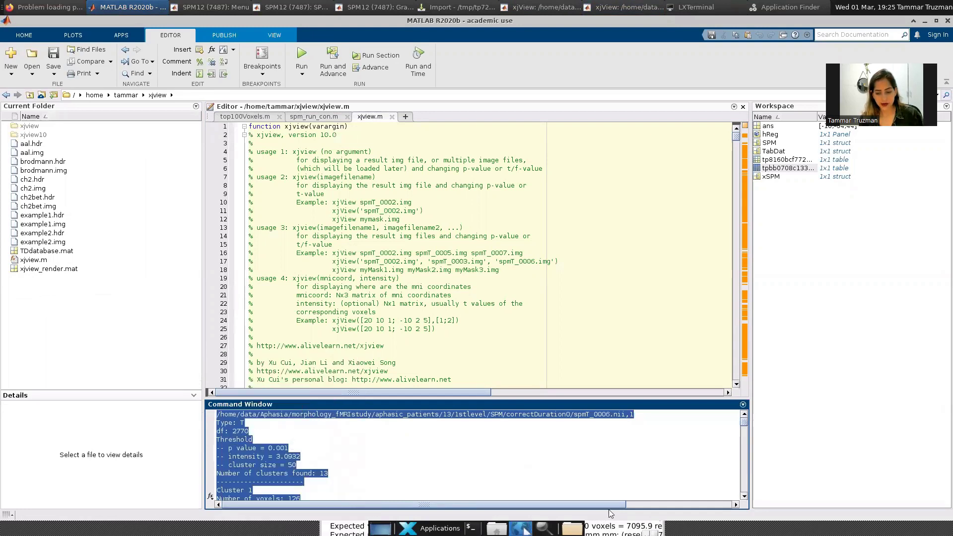
Paste the cluster report into cell A1 of Excel's 13_pre-post sheet.
key("super")
key("alt+Tab")
left_click(32, 123)
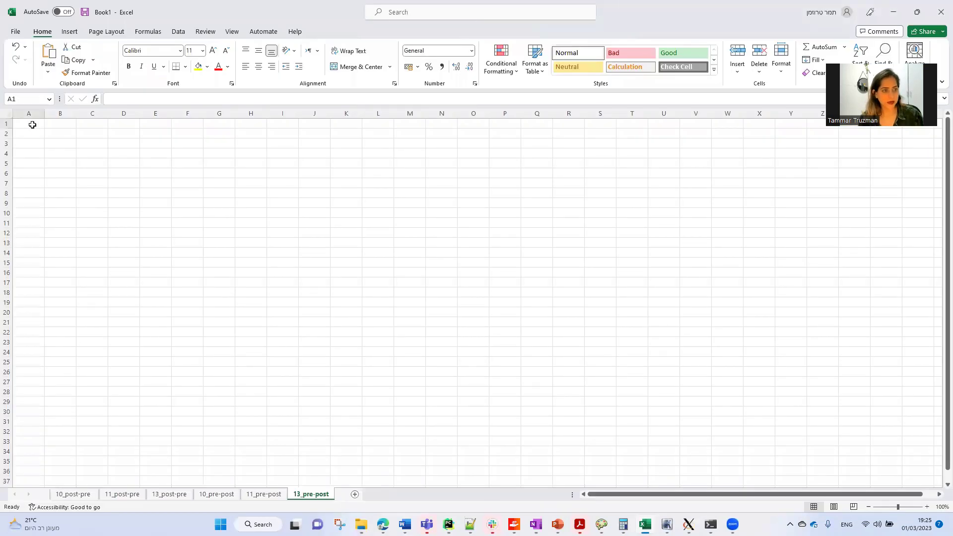
key("ctrl+v")
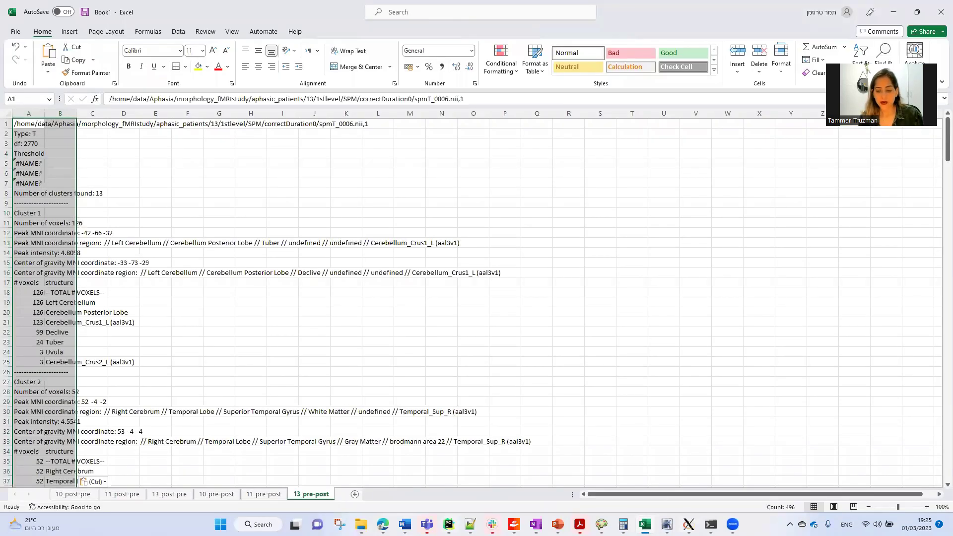
key("alt+Tab")
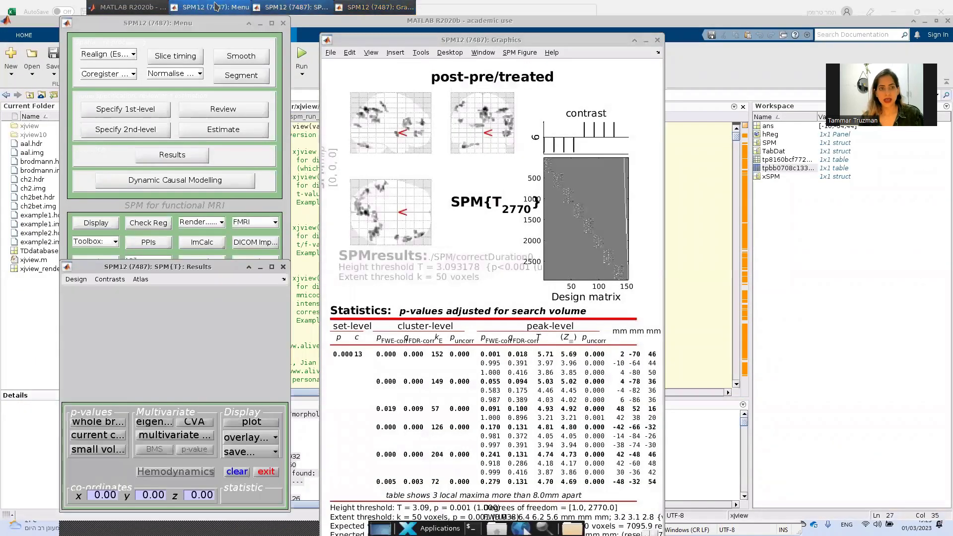
Render the results on the canonical cortex_20484 surface mesh from spm12.
left_click(251, 438)
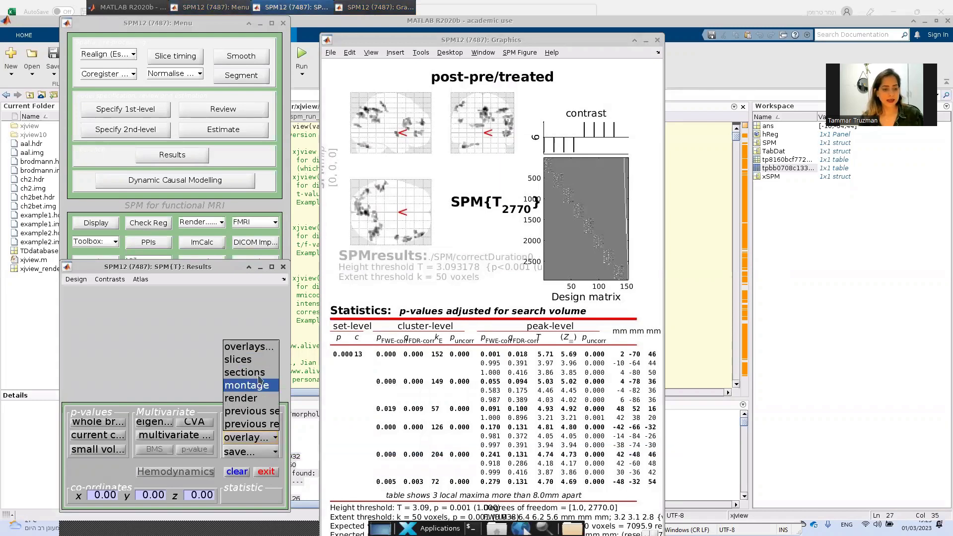
left_click(256, 398)
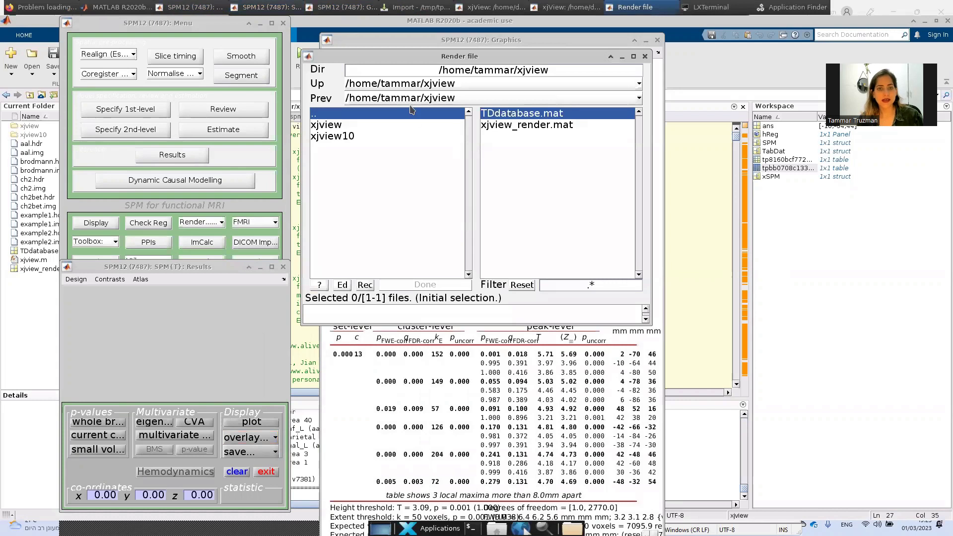
left_click(411, 102)
left_click(377, 115)
left_click(362, 158)
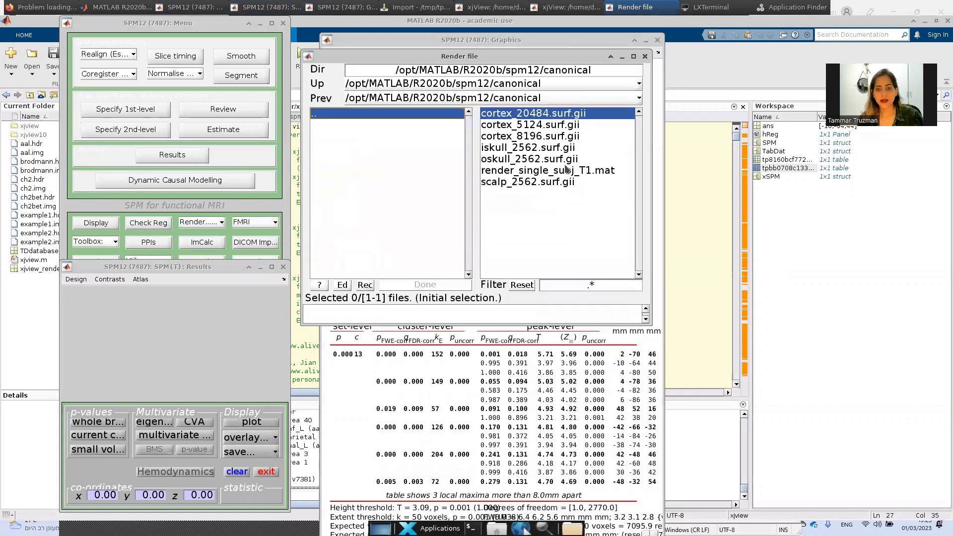
left_click(528, 114)
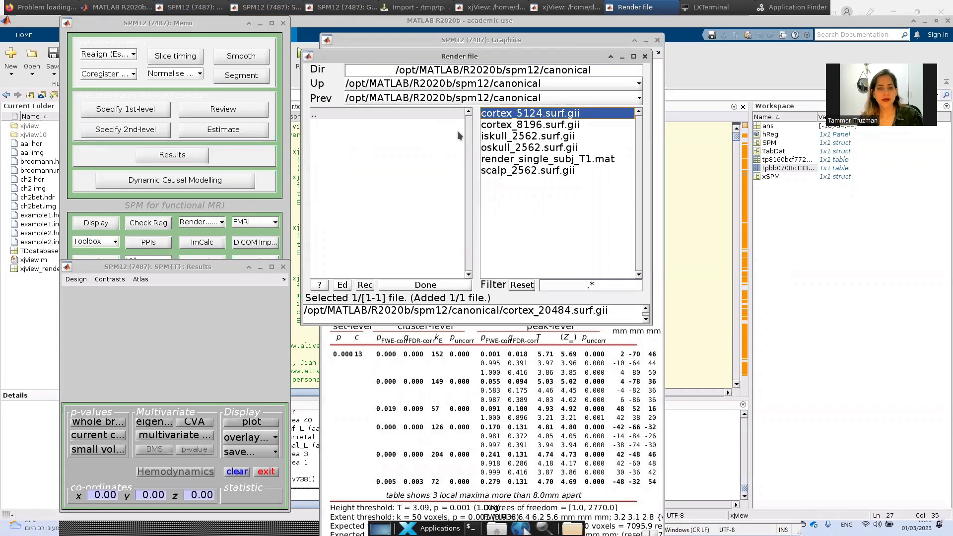
left_click(645, 57)
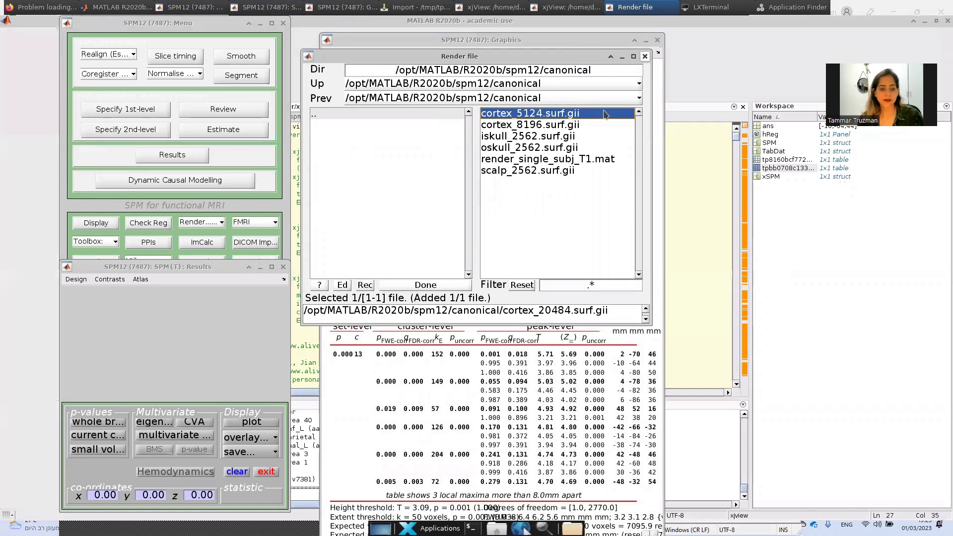
Overlay the results on sections of spm12's canonical single_subj_T1 brain.
left_click(258, 438)
left_click(258, 398)
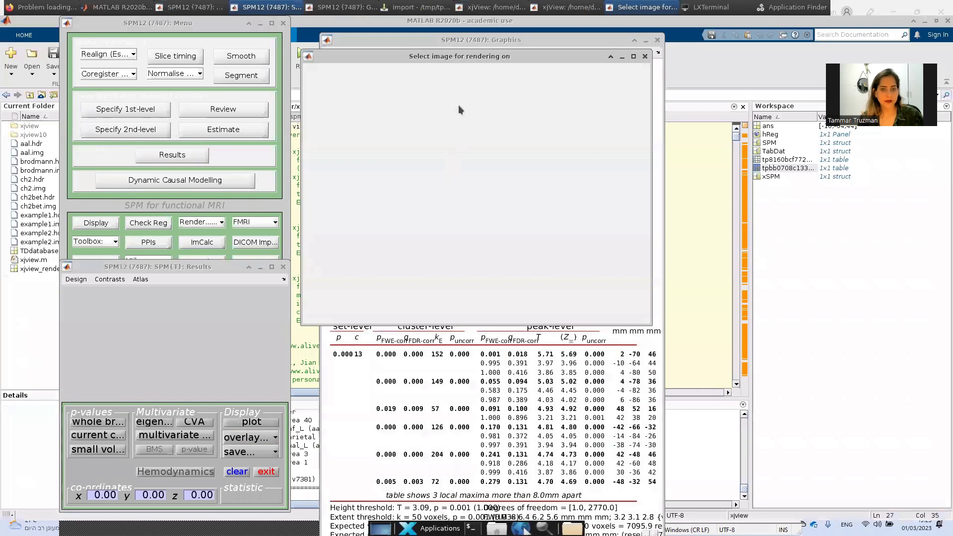
left_click(463, 96)
left_click(397, 113)
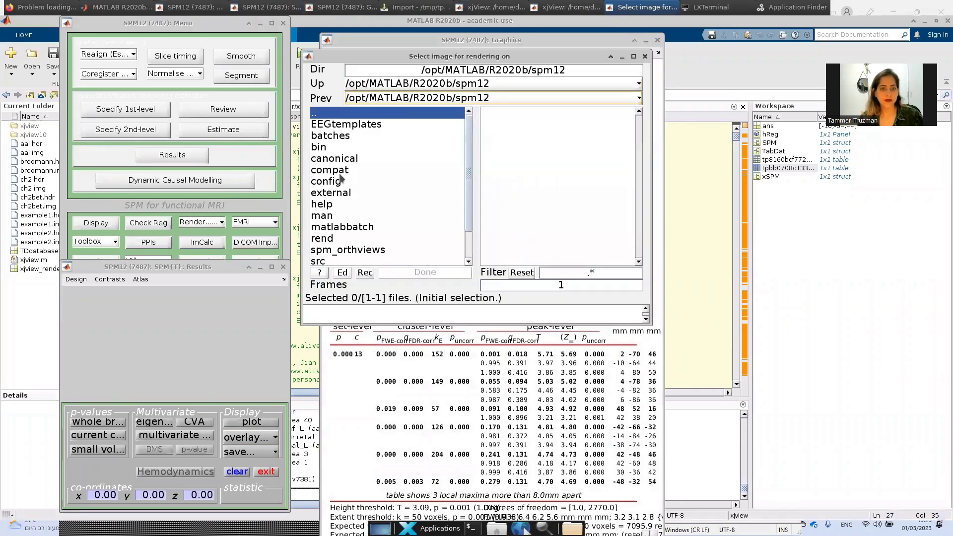
left_click(342, 160)
left_click(540, 204)
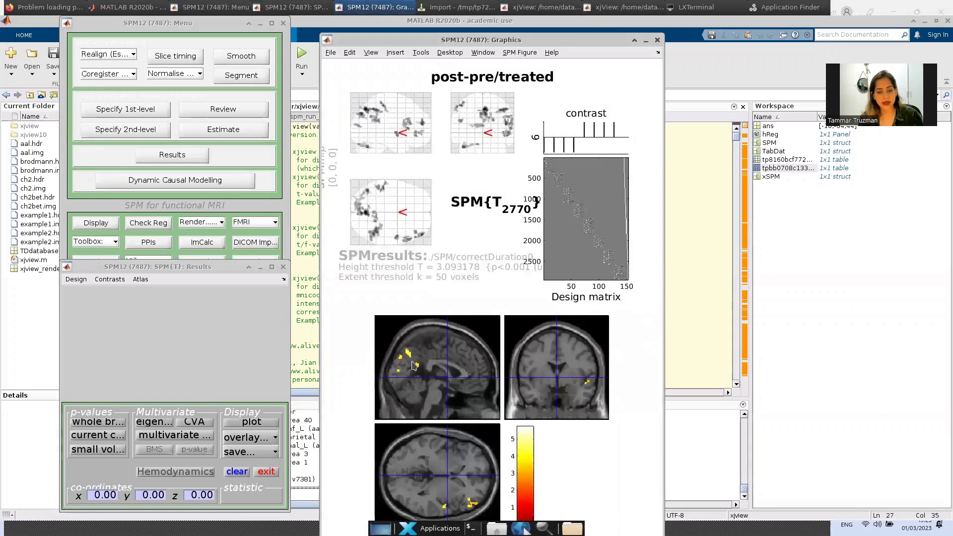
Place the crosshair on a posterior cluster and show anatomical atlas labels.
left_click(413, 355)
right_click(458, 302)
mouse_move(496, 452)
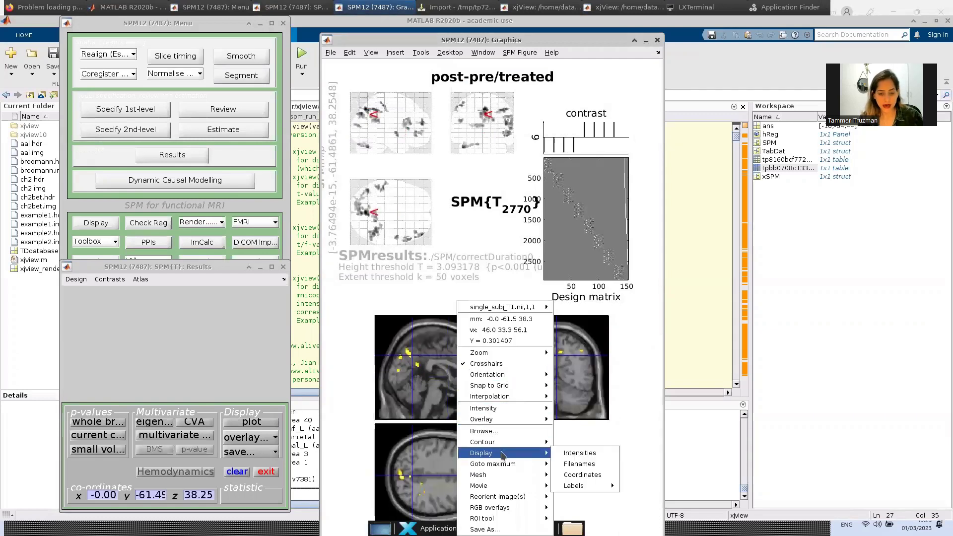
left_click(633, 487)
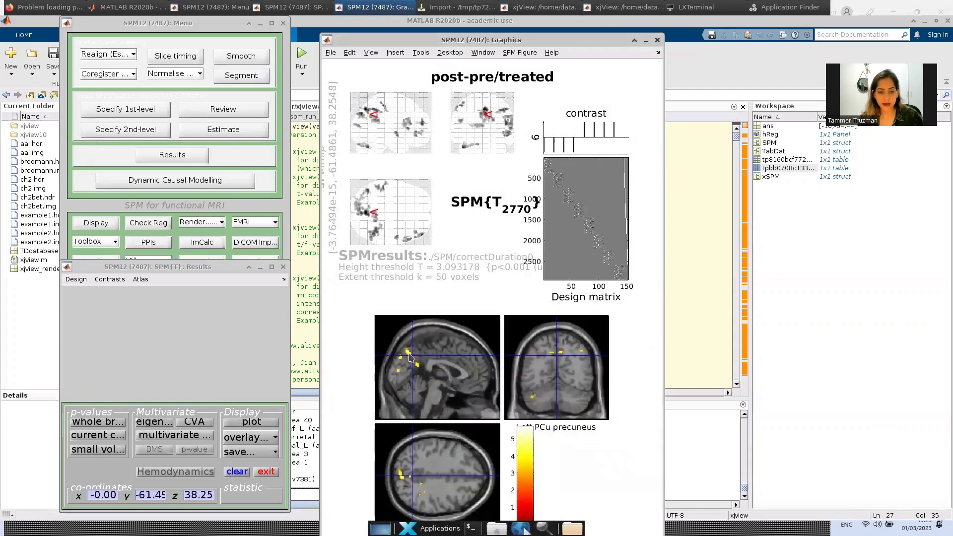
Enable the labels overlay in the slice viewer options, then return to Excel.
right_click(569, 337)
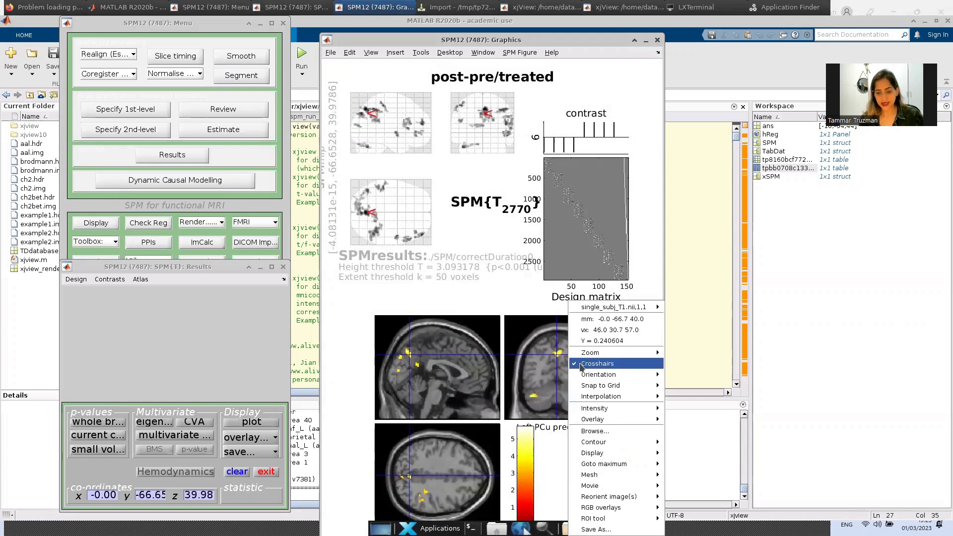
mouse_move(634, 411)
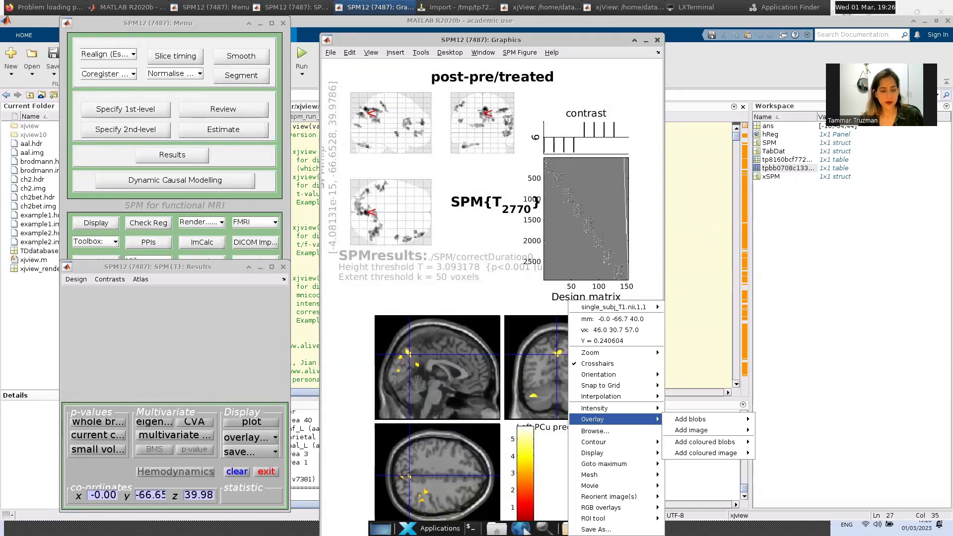
key("alt+Tab")
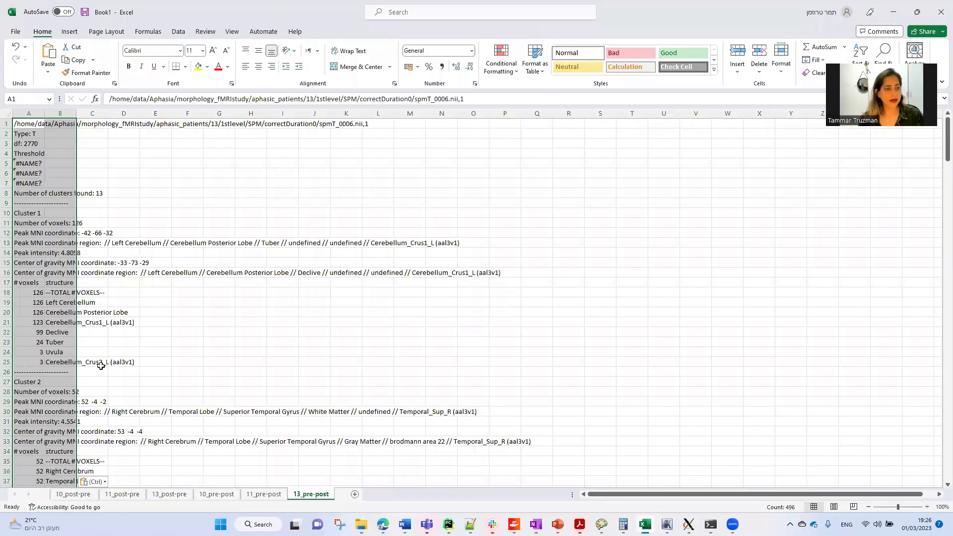
left_click(32, 229)
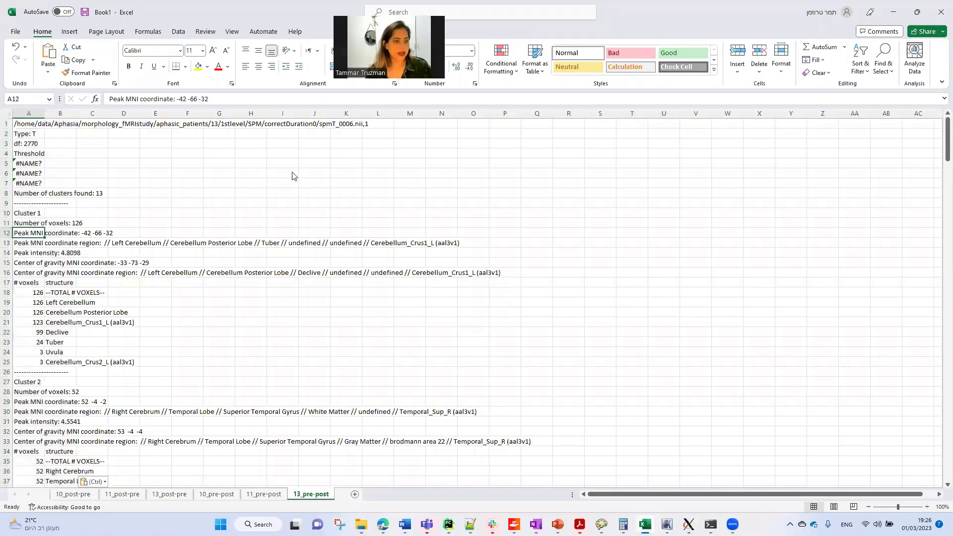
left_click(30, 213)
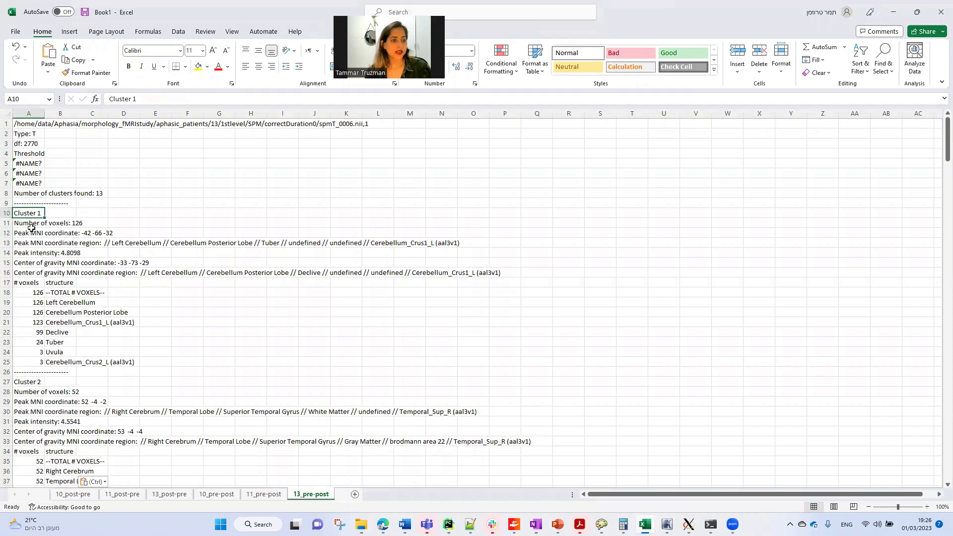
left_click(79, 224)
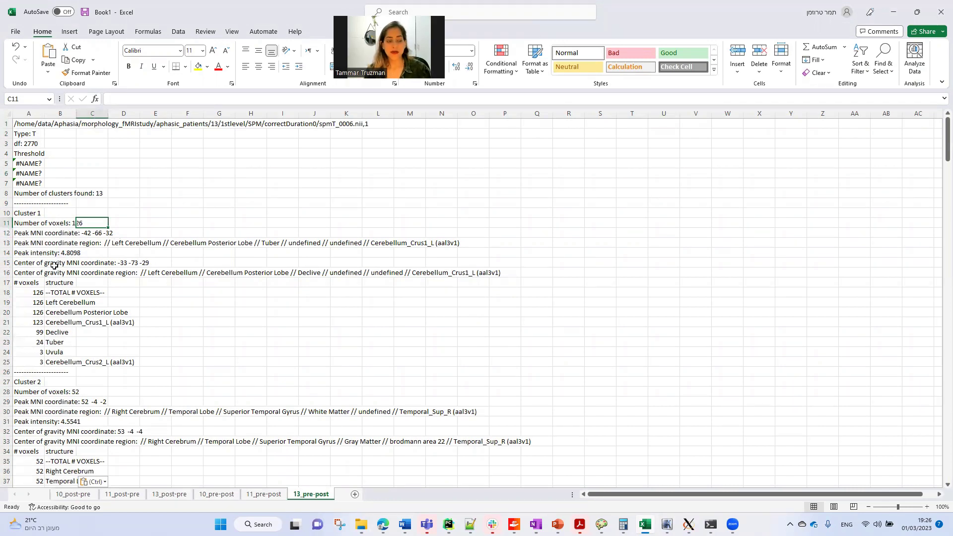
left_click(33, 271)
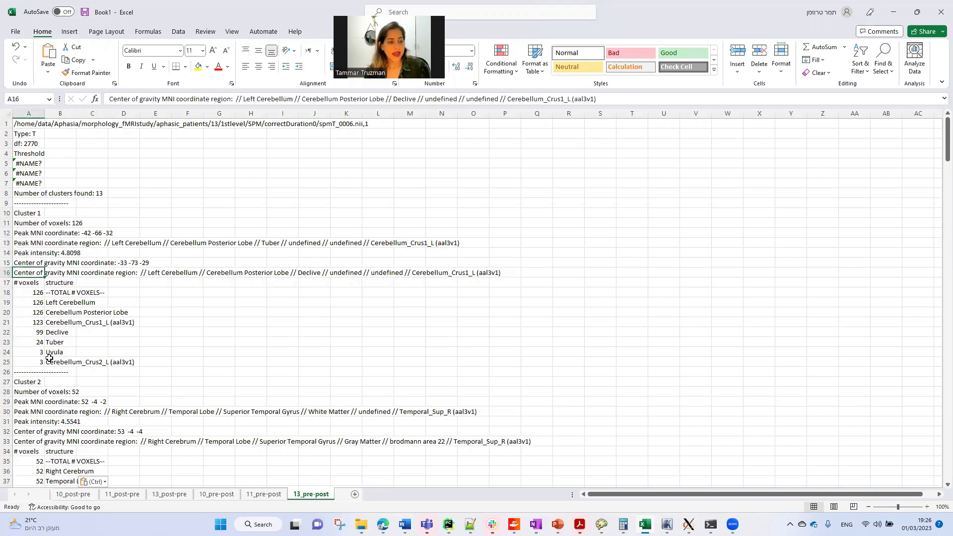
Select cluster 1's per-structure voxel counts in A18:A25 to confirm they sum to 630, then return to SPM.
left_click(37, 291)
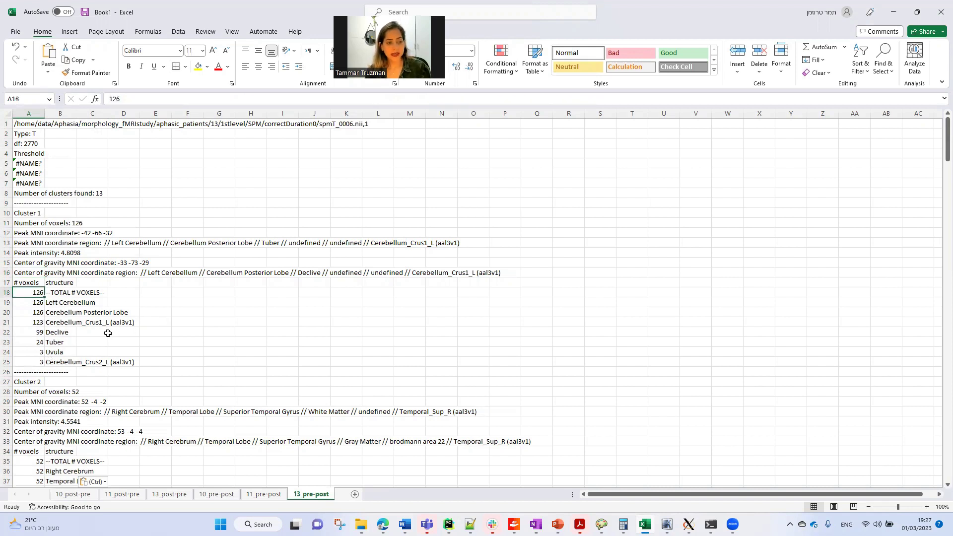
left_click(35, 301)
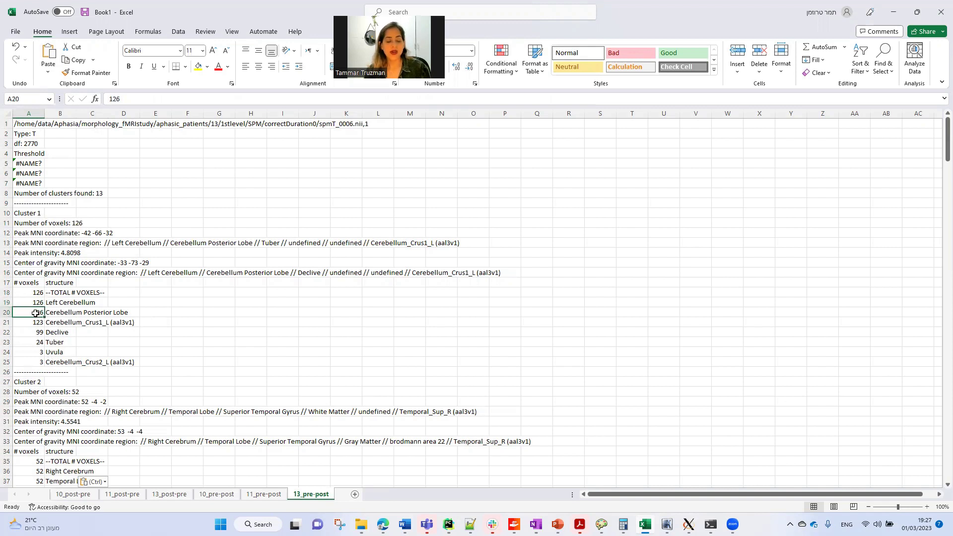
left_click_drag(30, 293, 36, 361)
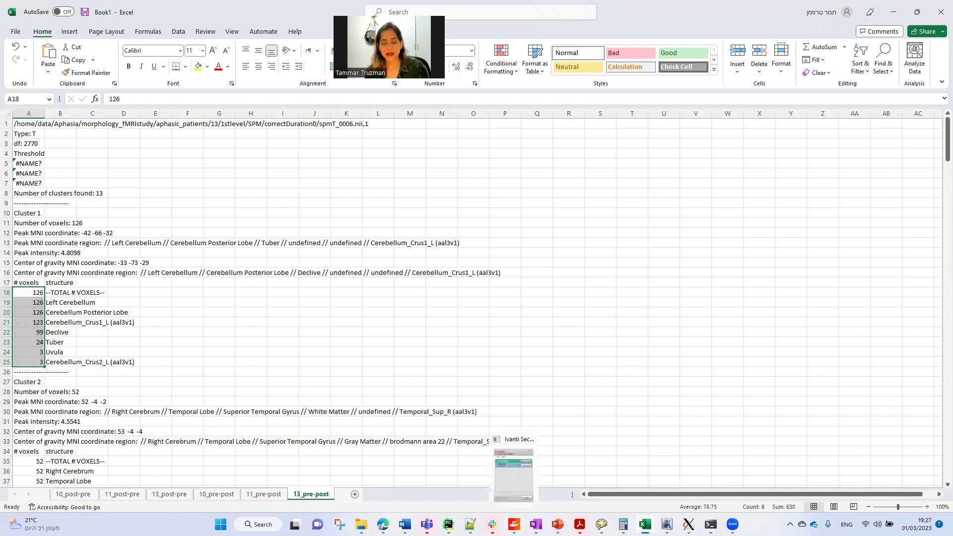
key("alt+Tab")
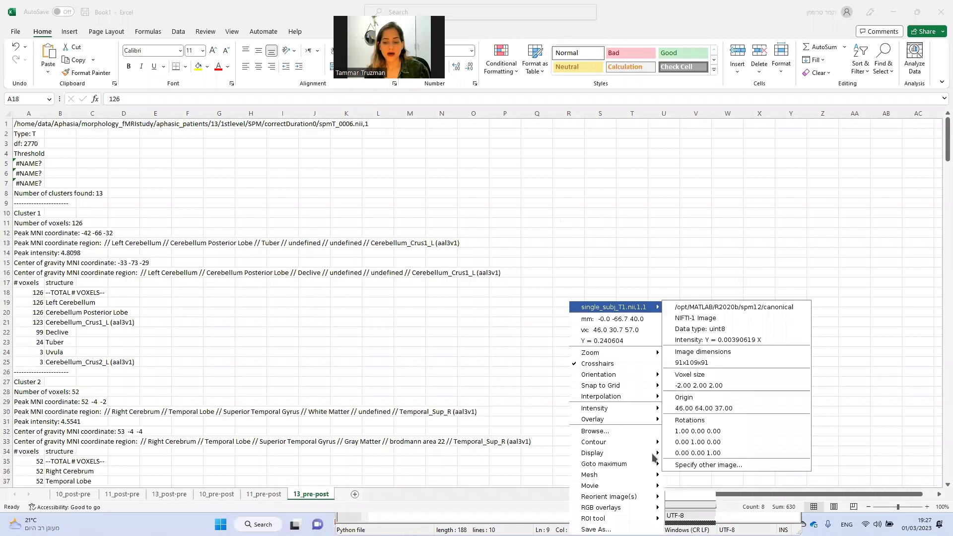
Highlight Cluster 13's peak region label line in the MATLAB Command Window, then minimise the remote session.
key("alt+Tab")
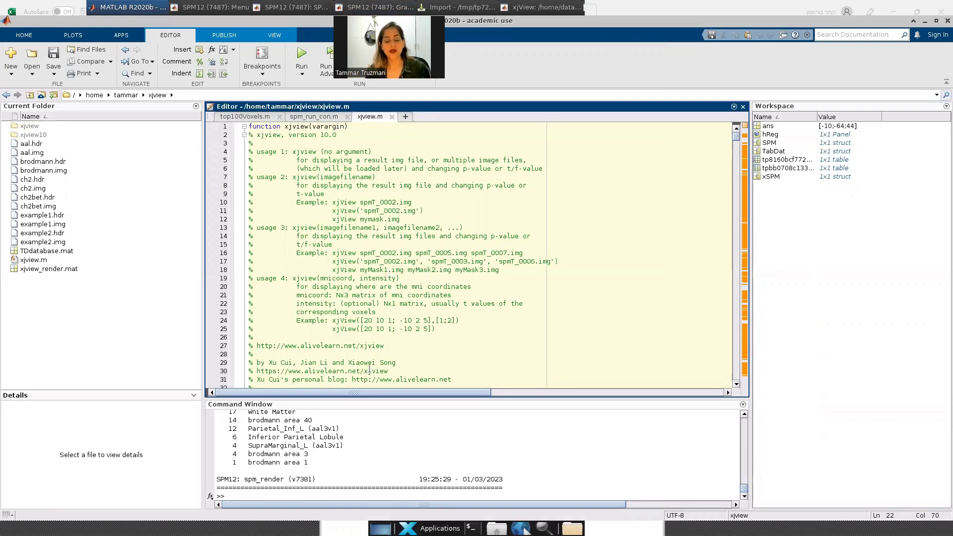
left_click(410, 451)
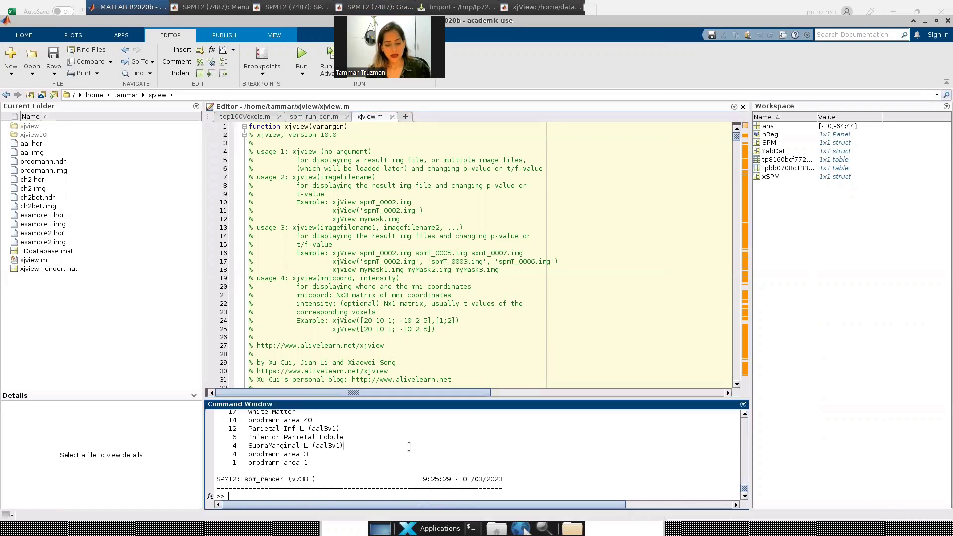
scroll(226, 434, "up", 5)
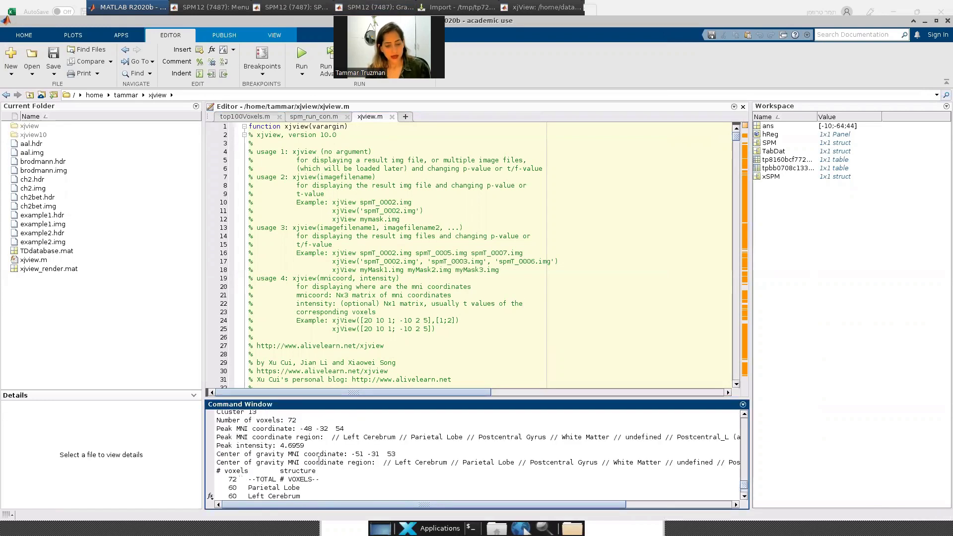
left_click_drag(236, 437, 658, 438)
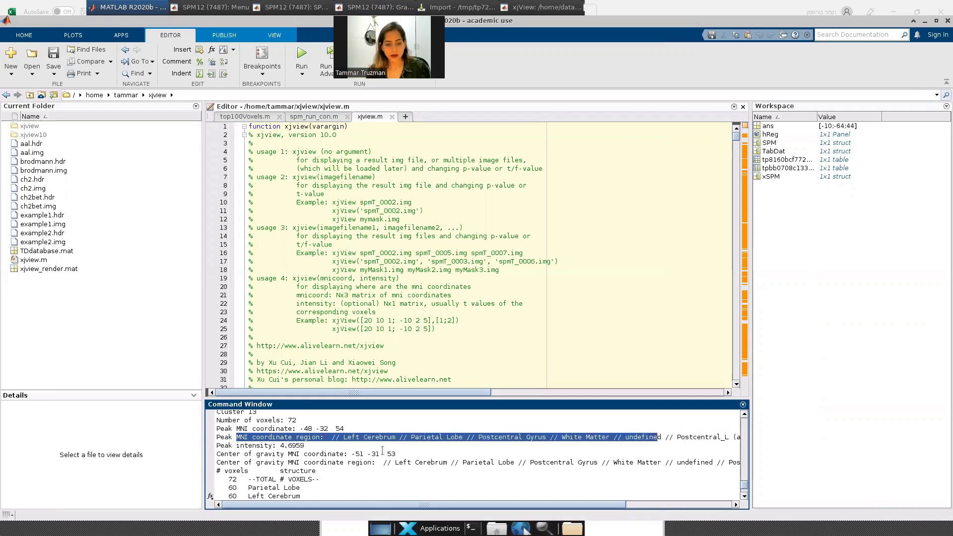
left_click(445, 437)
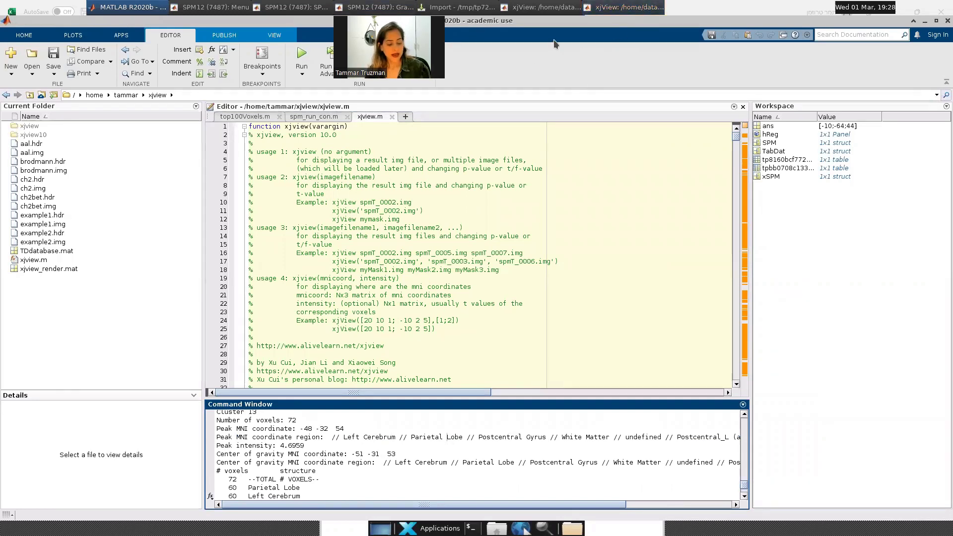
key("ctrl+alt+m")
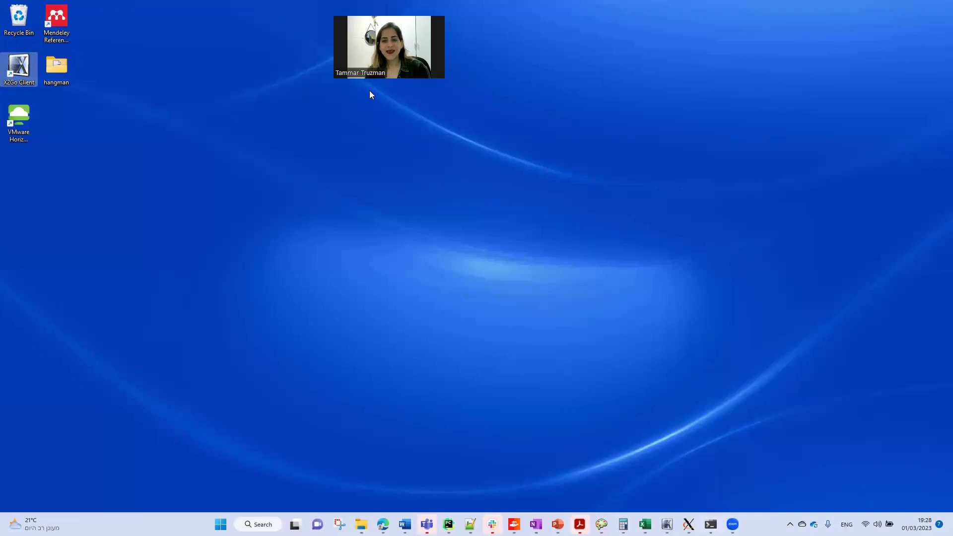